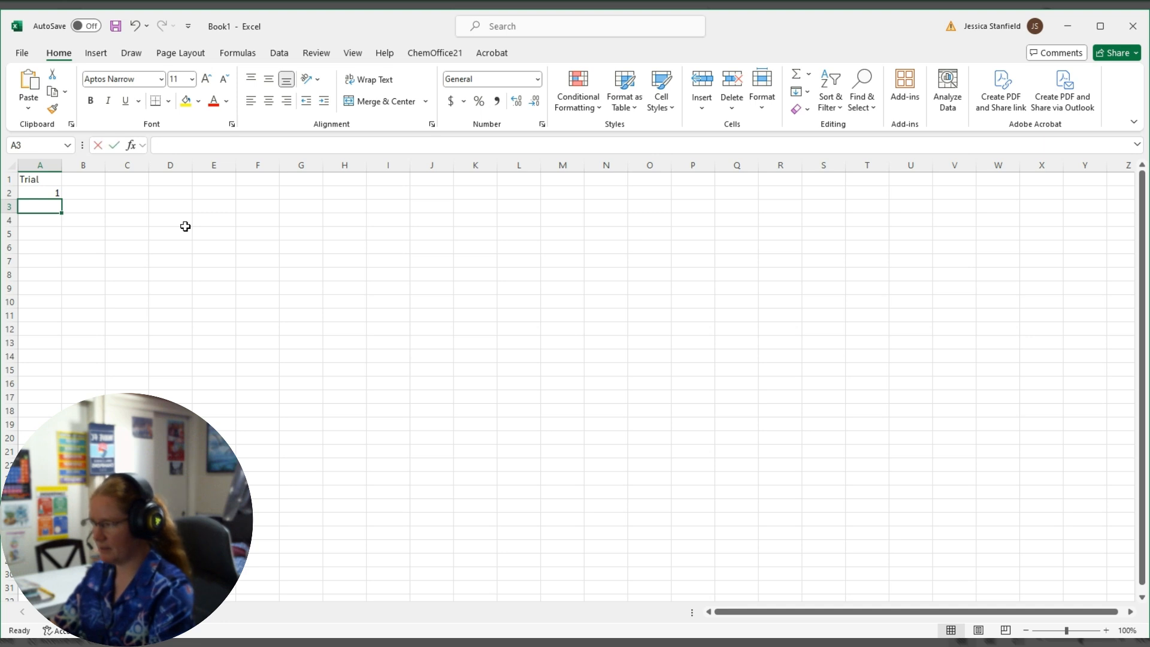
Number the trials by entering =A2+1 in A3 and filling the formula down through A9.
type("=a2")
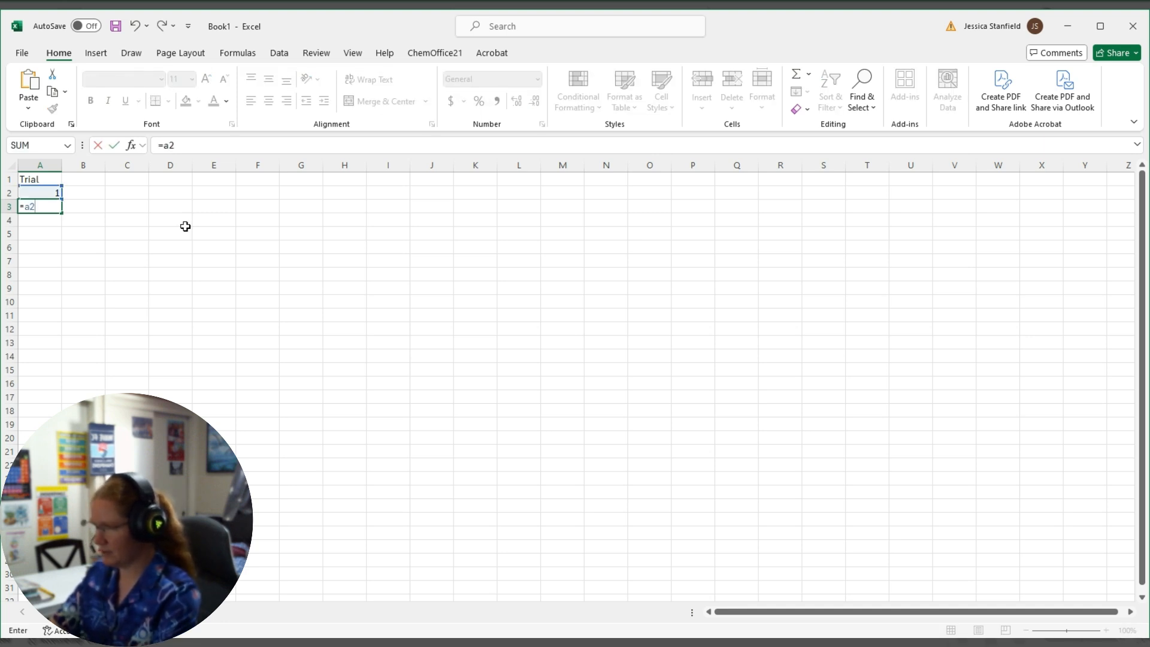
type("+1")
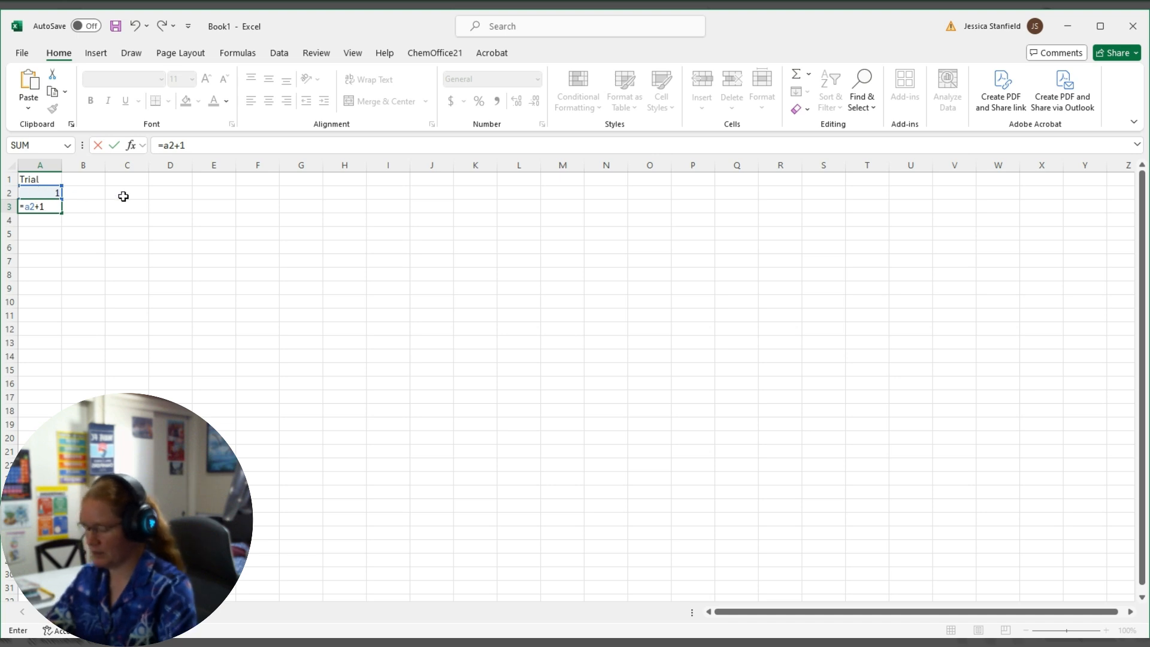
key("Return")
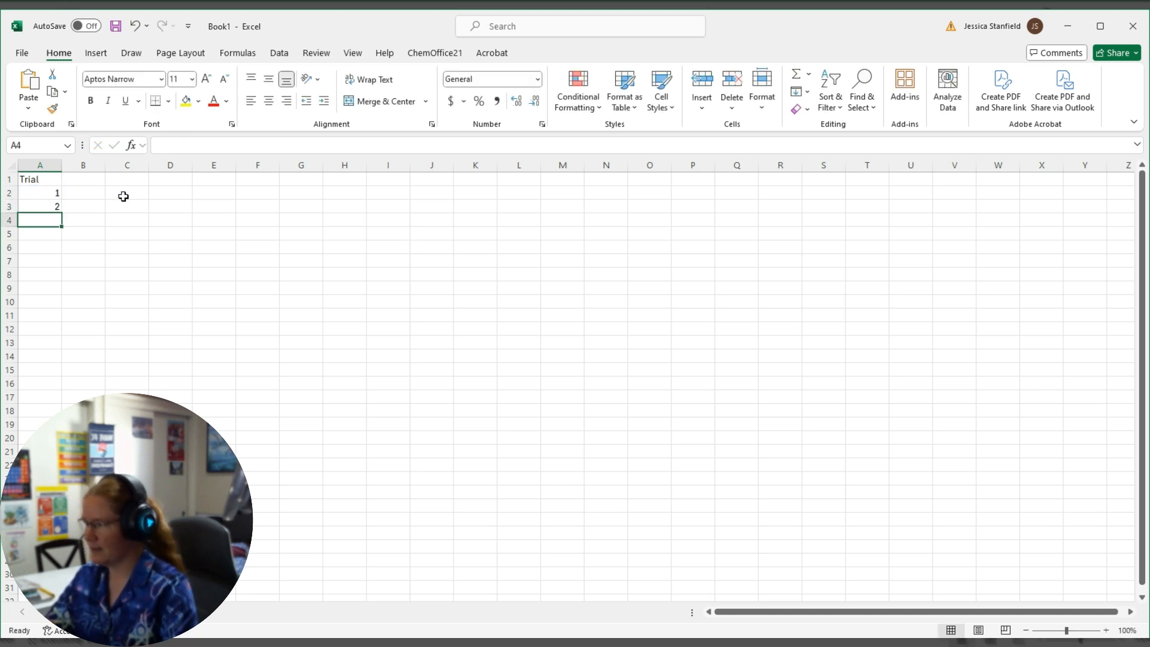
left_click(44, 206)
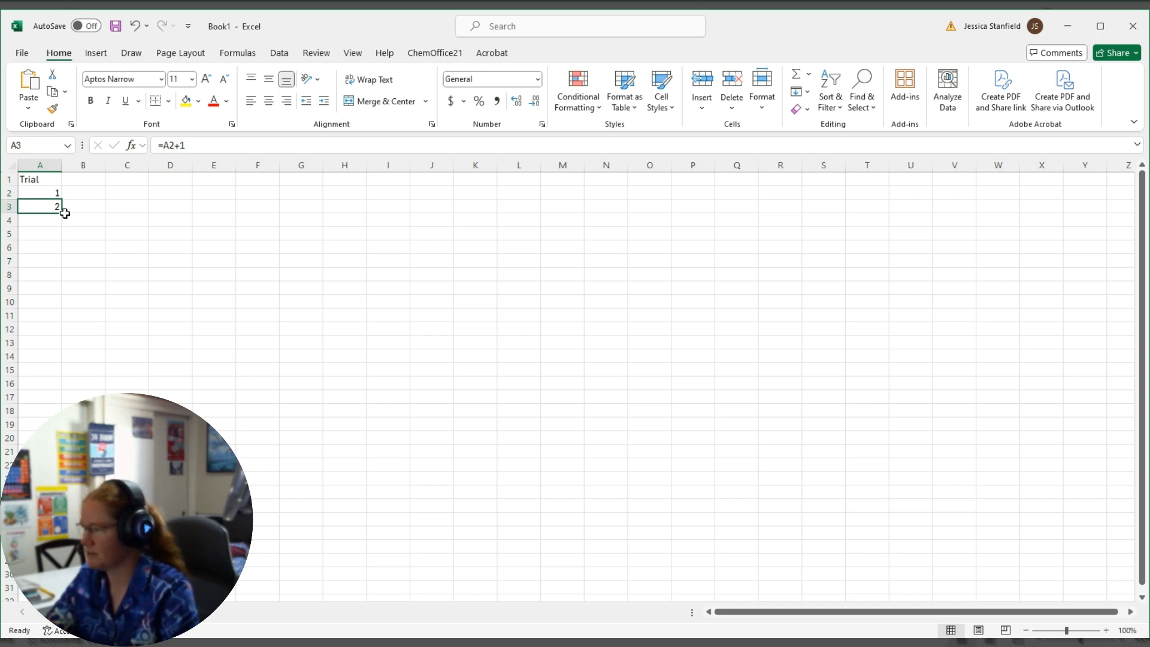
left_click_drag(61, 212, 58, 293)
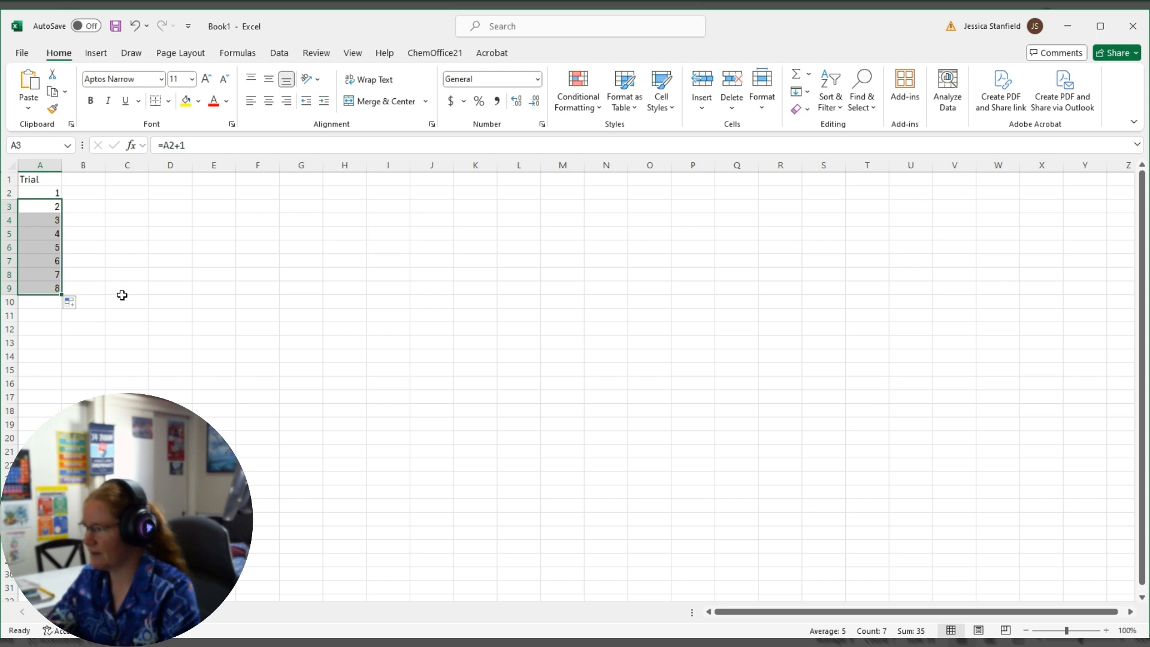
Add the column heading "Mass (g)" in B1.
left_click(73, 178)
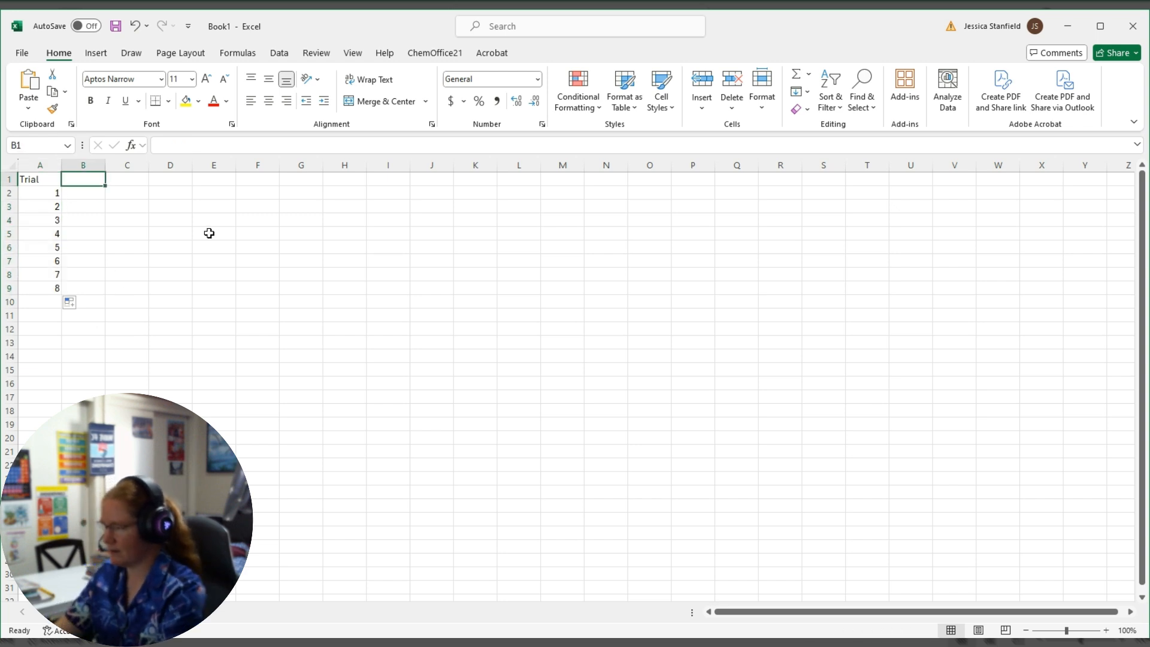
type("Mass (g)")
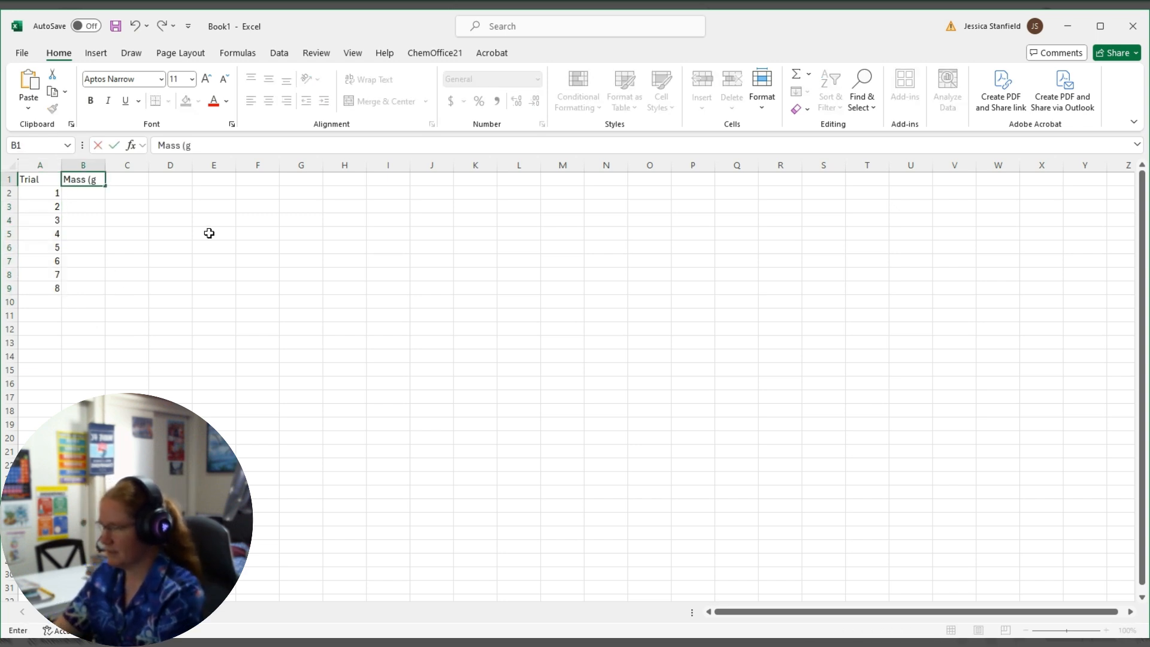
key("Return")
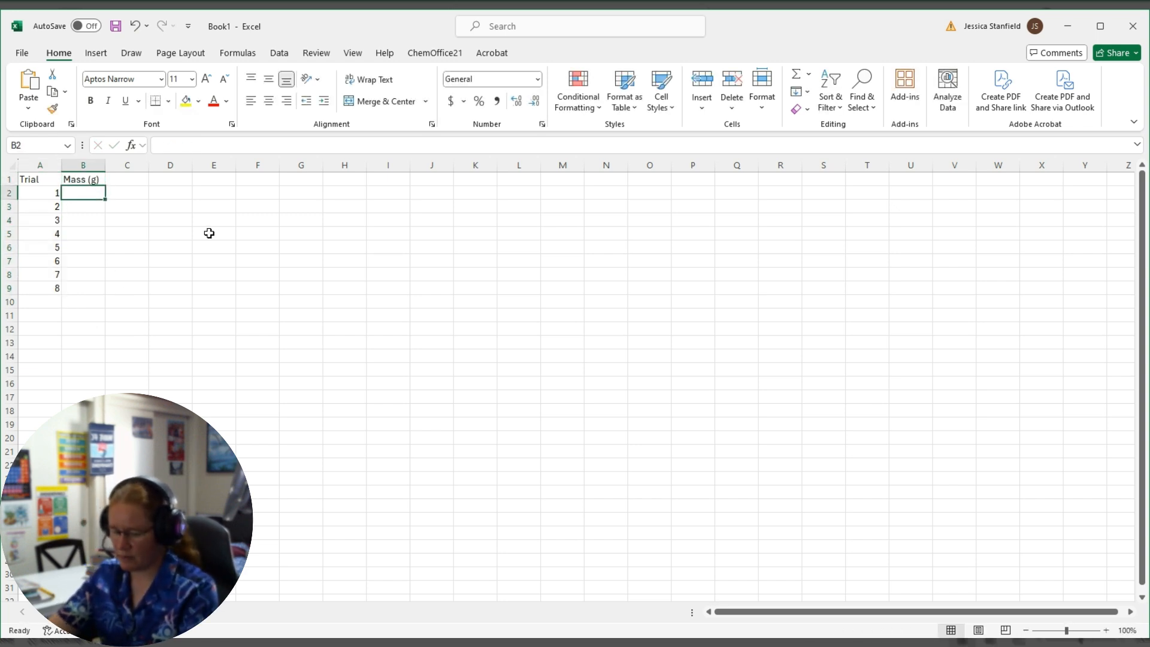
Enter the masses 9.8, 10.1, 9.7, 9.9, 10.2, 10.1, 10.0 and 9.9 for trials 1 to 8 in B2:B9.
type("9.8")
key("Return")
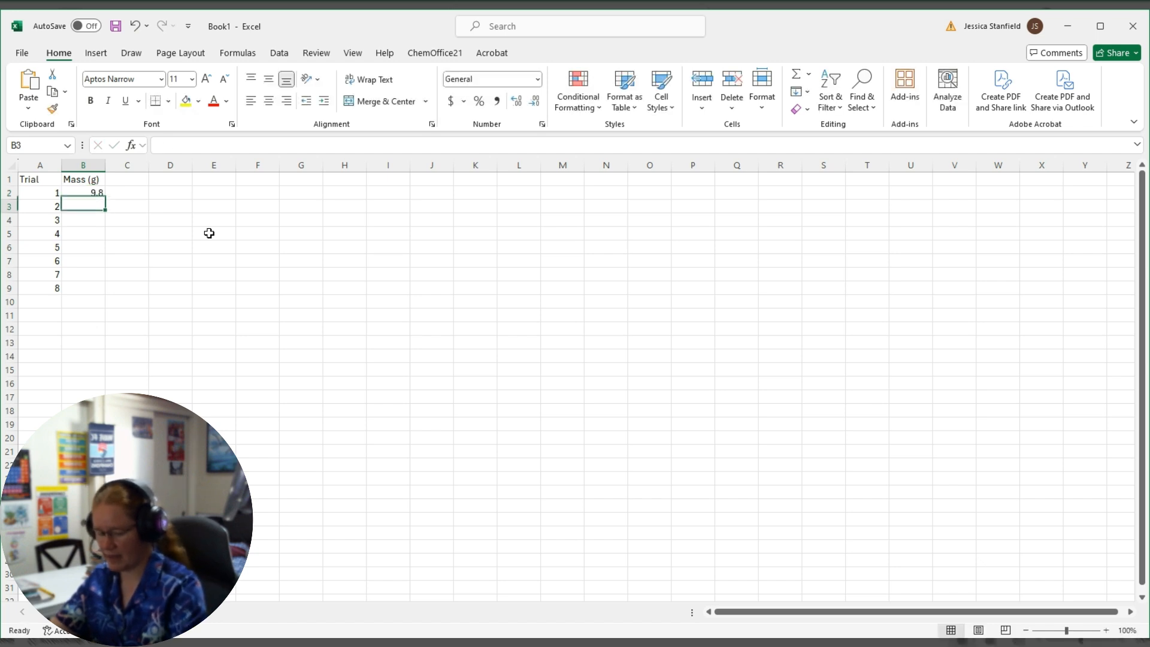
type("10.1")
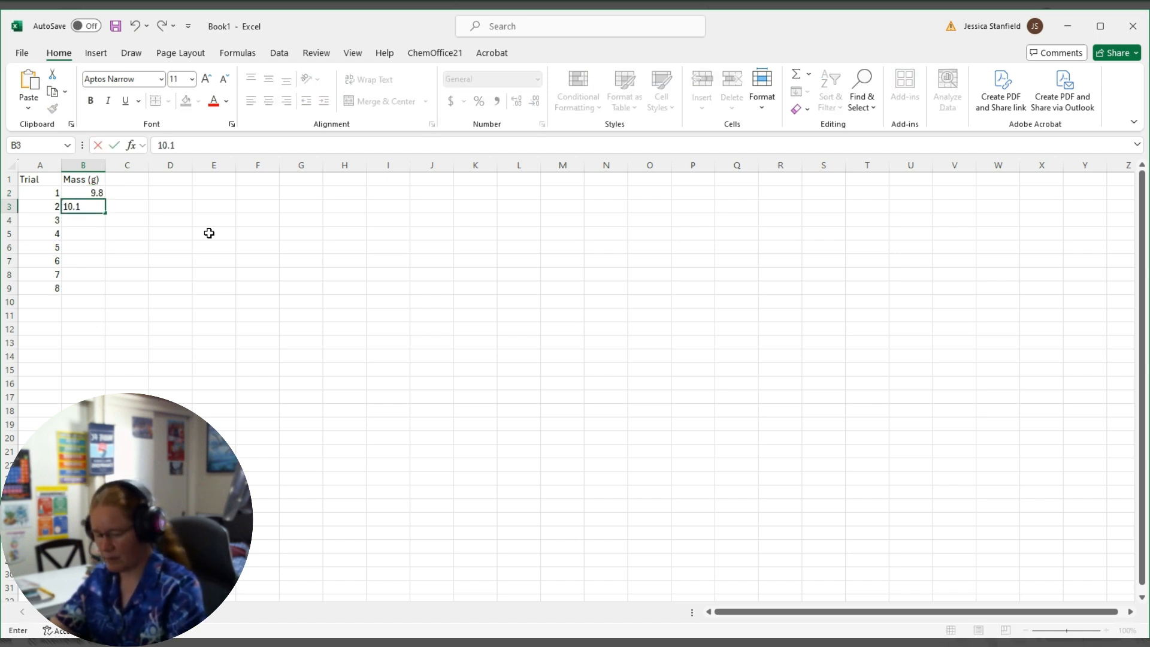
key("Return")
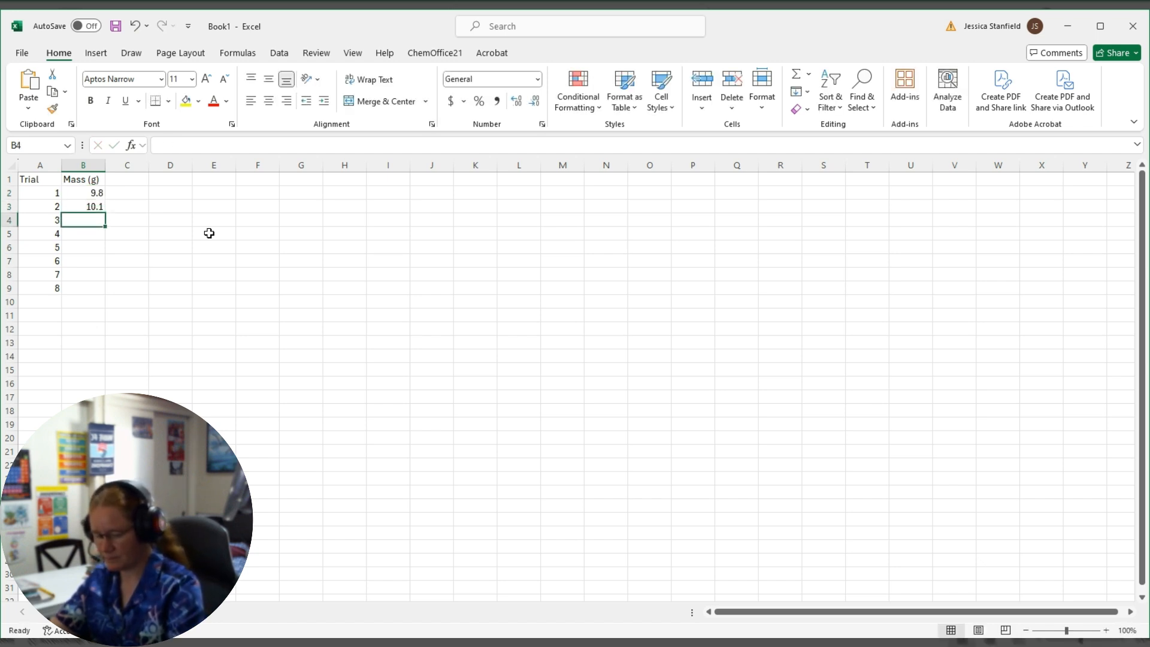
type("9.7")
key("Return")
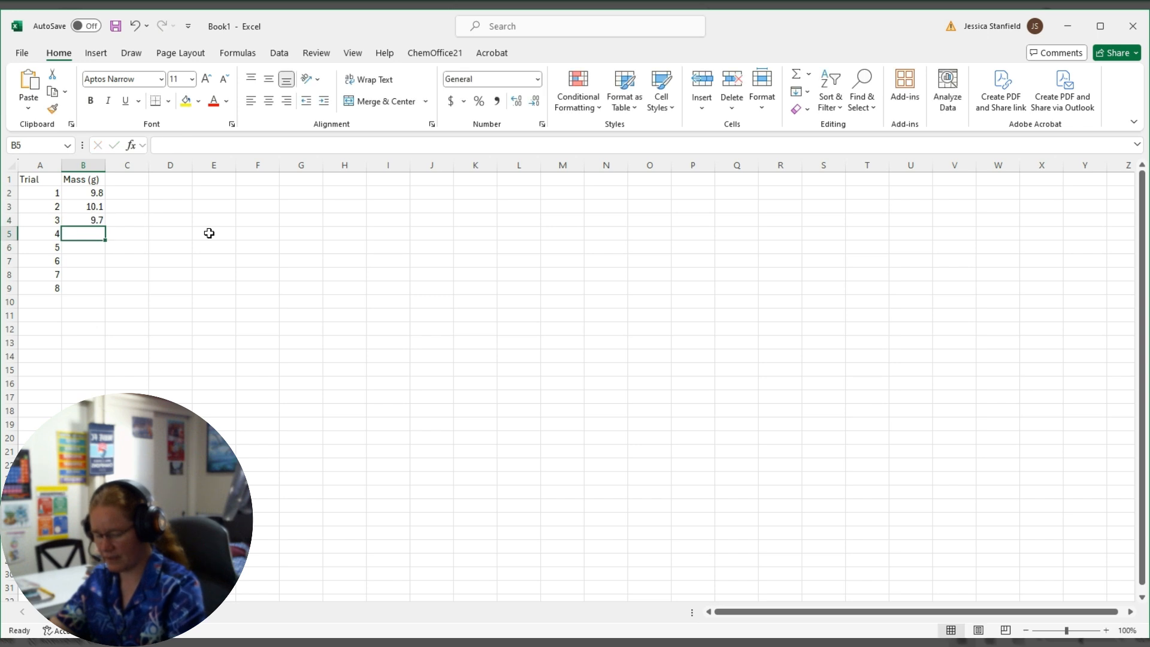
type("9.9")
key("Return")
type("10.2")
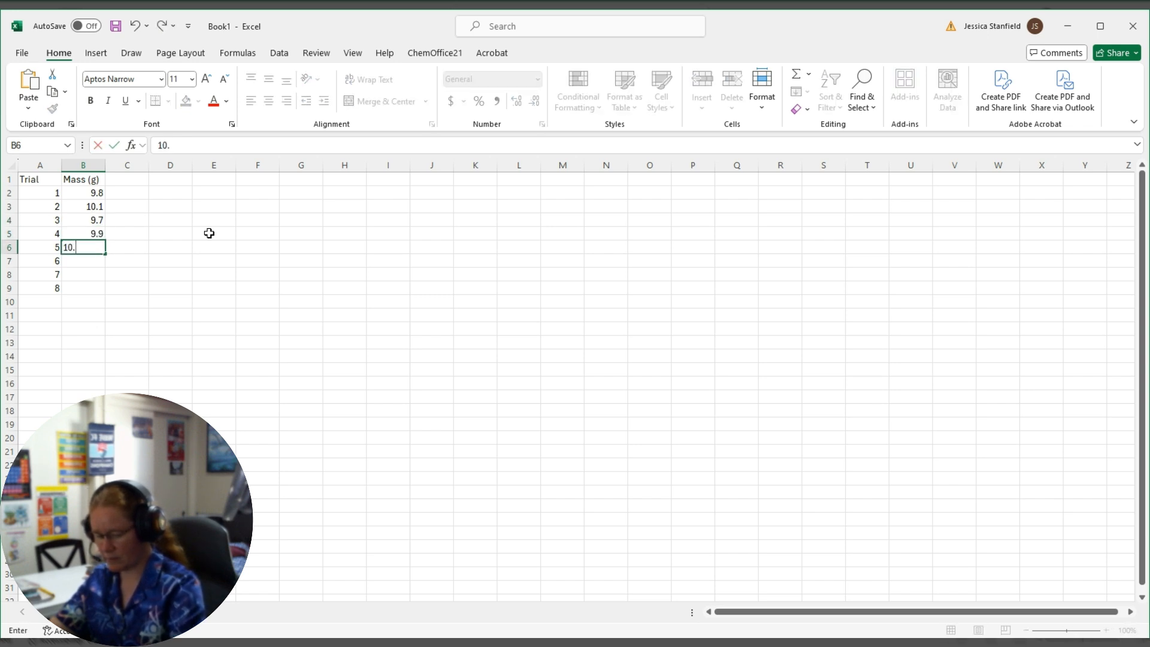
key("Return")
type("10.1")
key("Return")
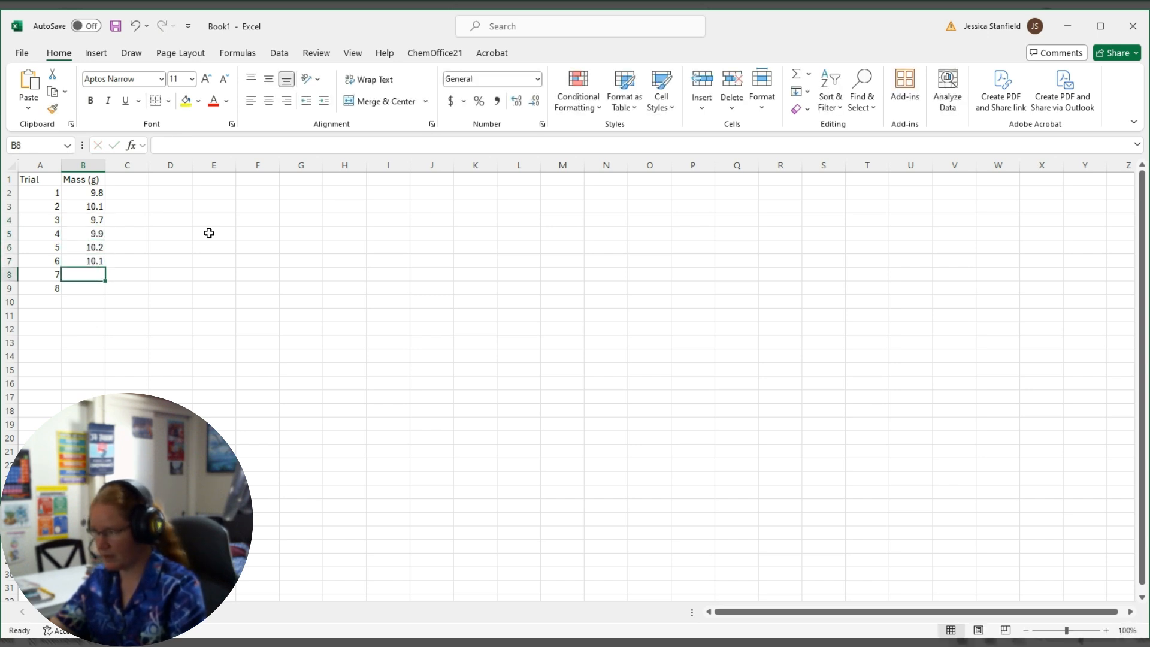
type("10.0")
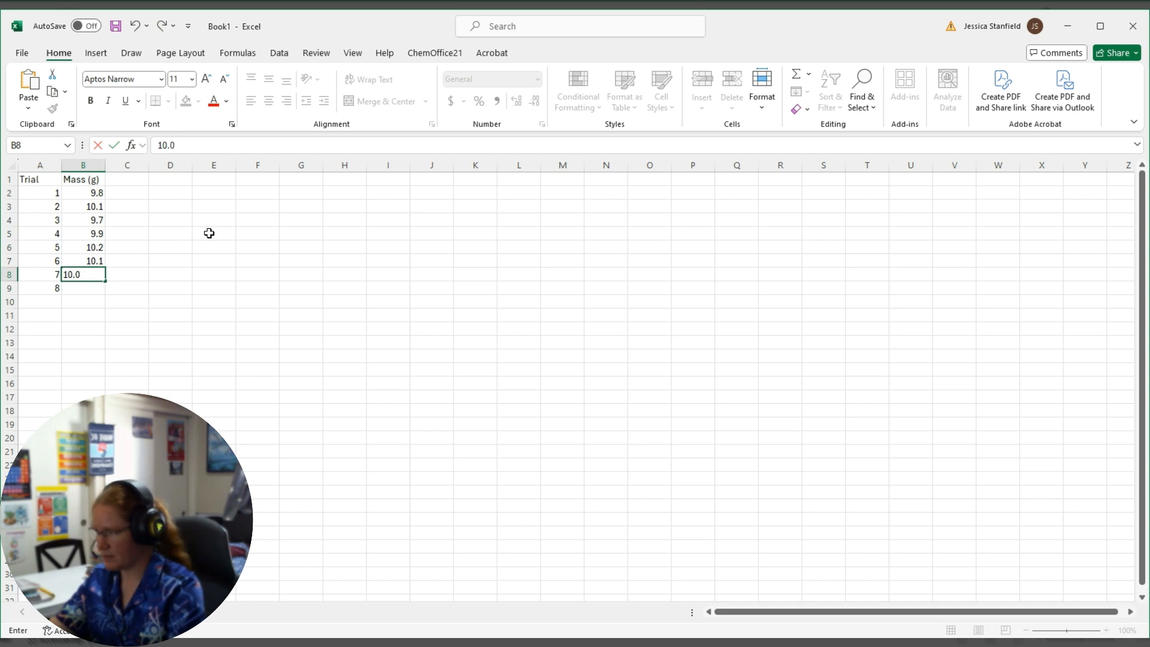
key("Return")
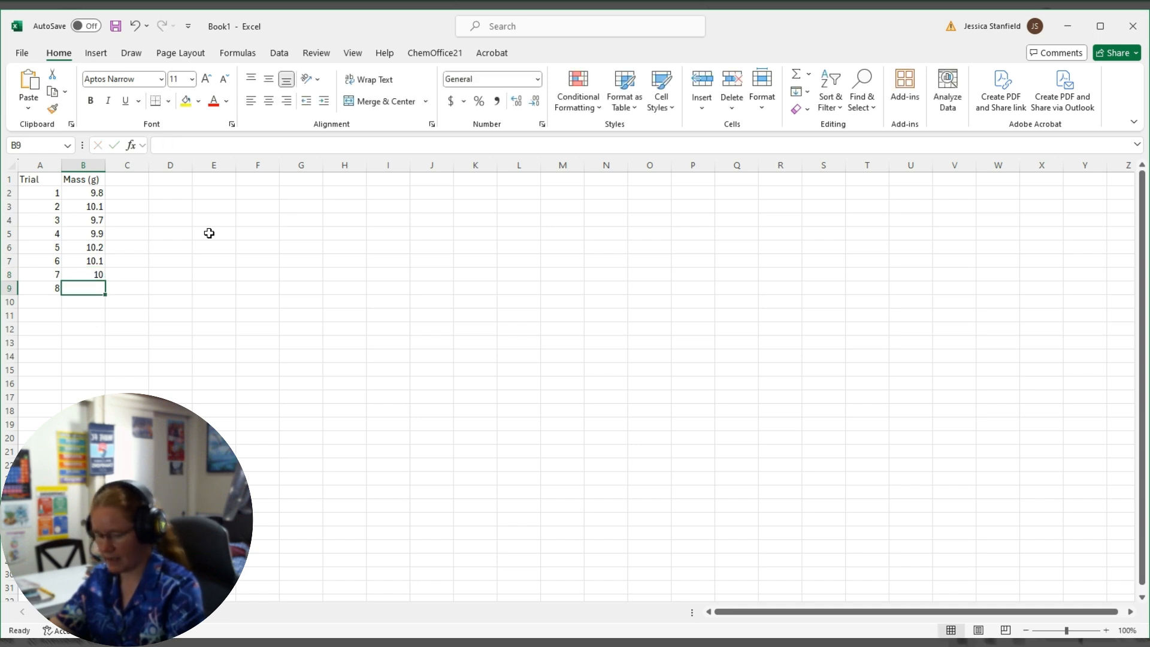
type("9.9")
key("Return")
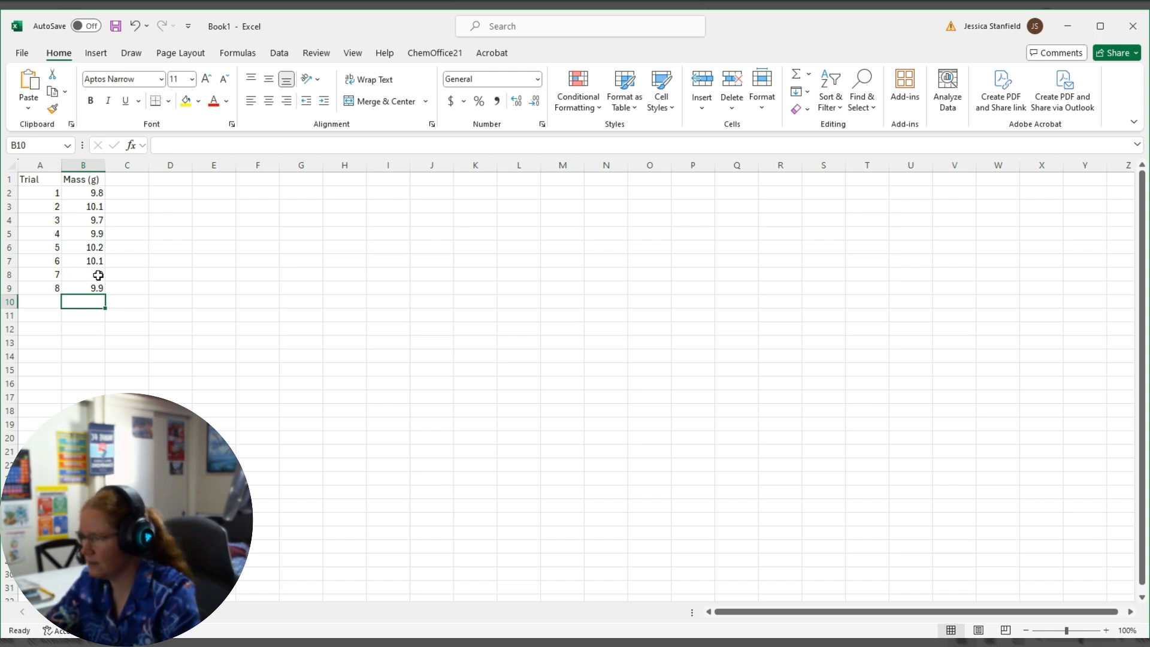
Format the mass values in B2:B9 as Number with one decimal place.
left_click_drag(84, 190, 84, 286)
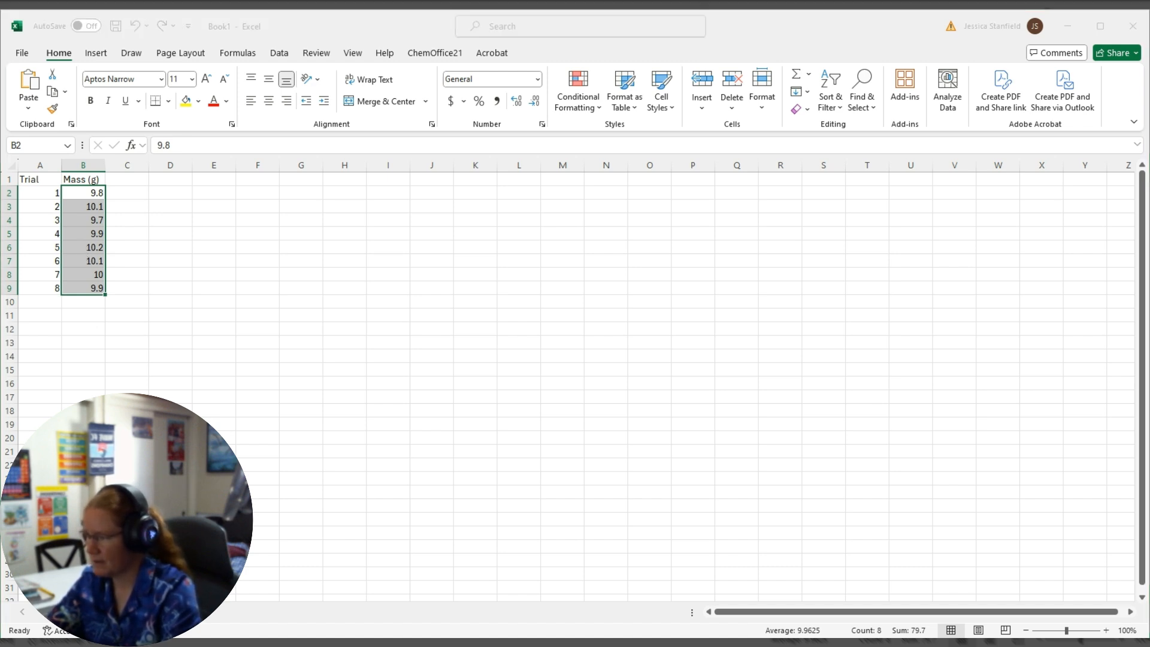
key("Return")
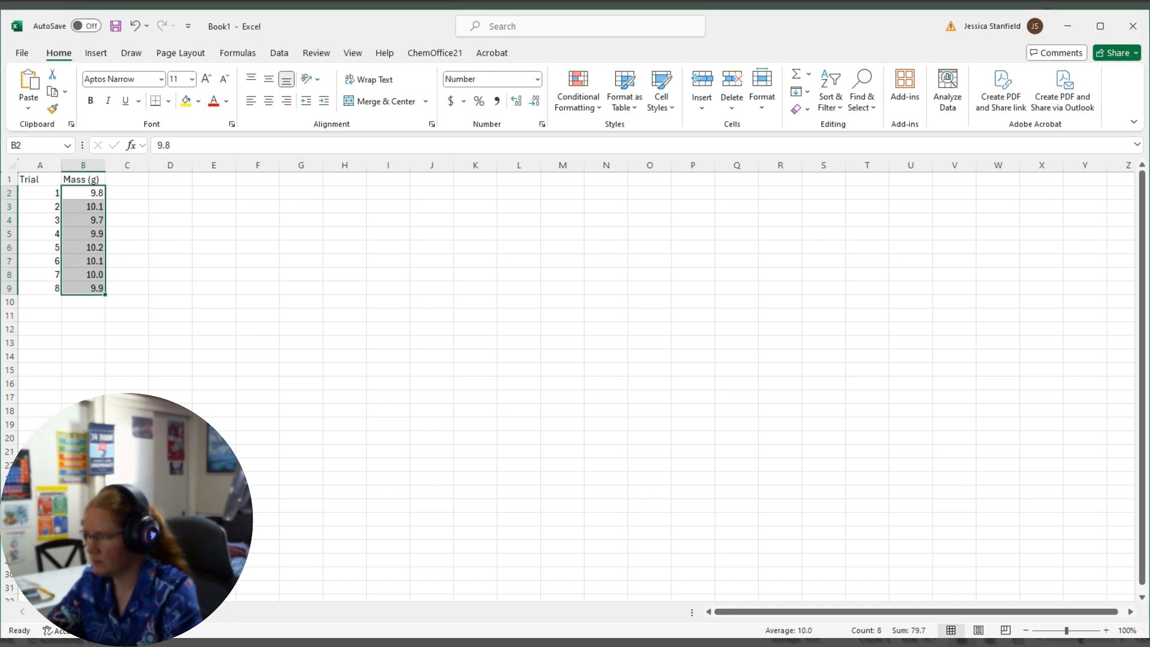
left_click(118, 180)
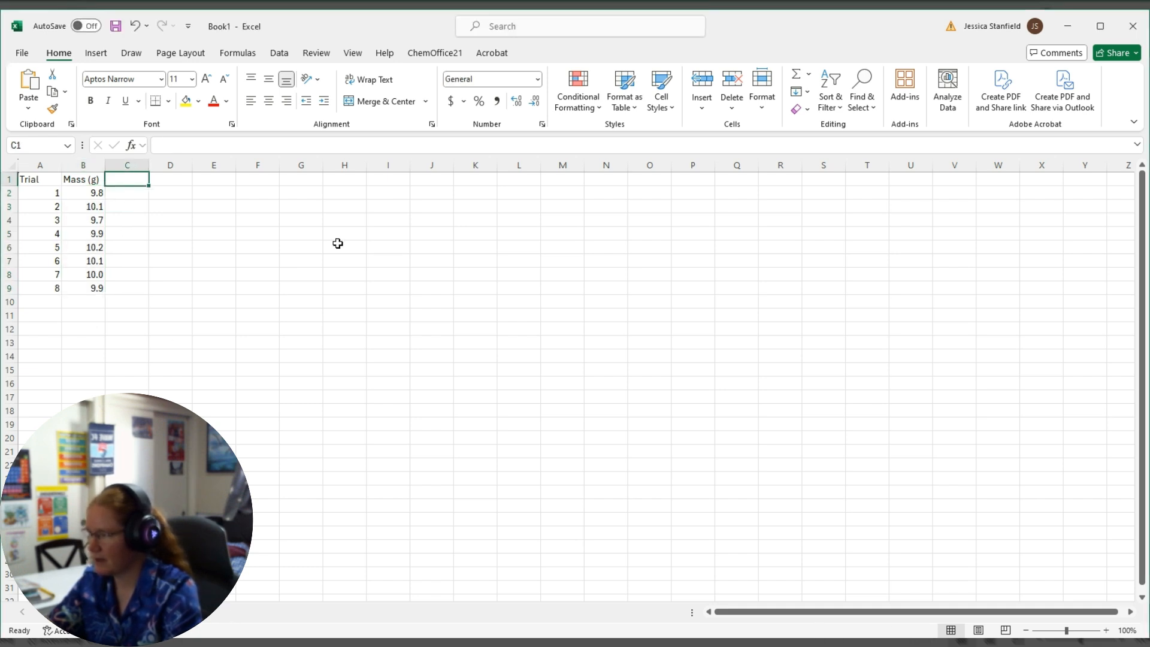
Label A11 "Mean" and calculate the mean mass in B11 with =average(b2:b9).
left_click(52, 316)
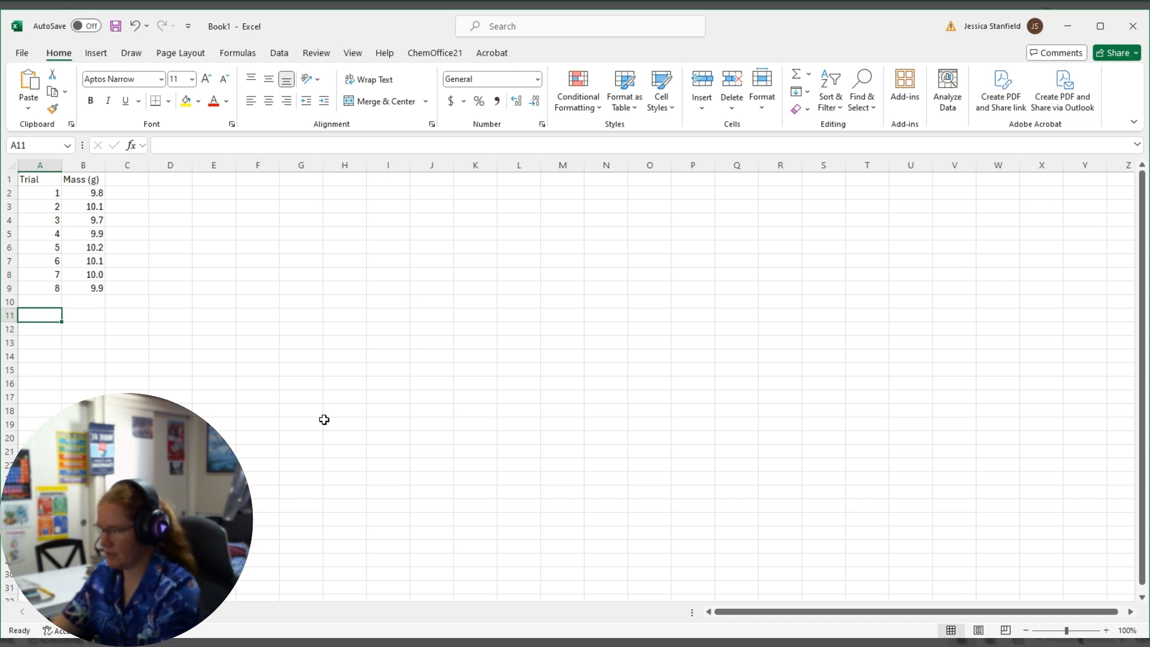
type("Mean")
key("Tab")
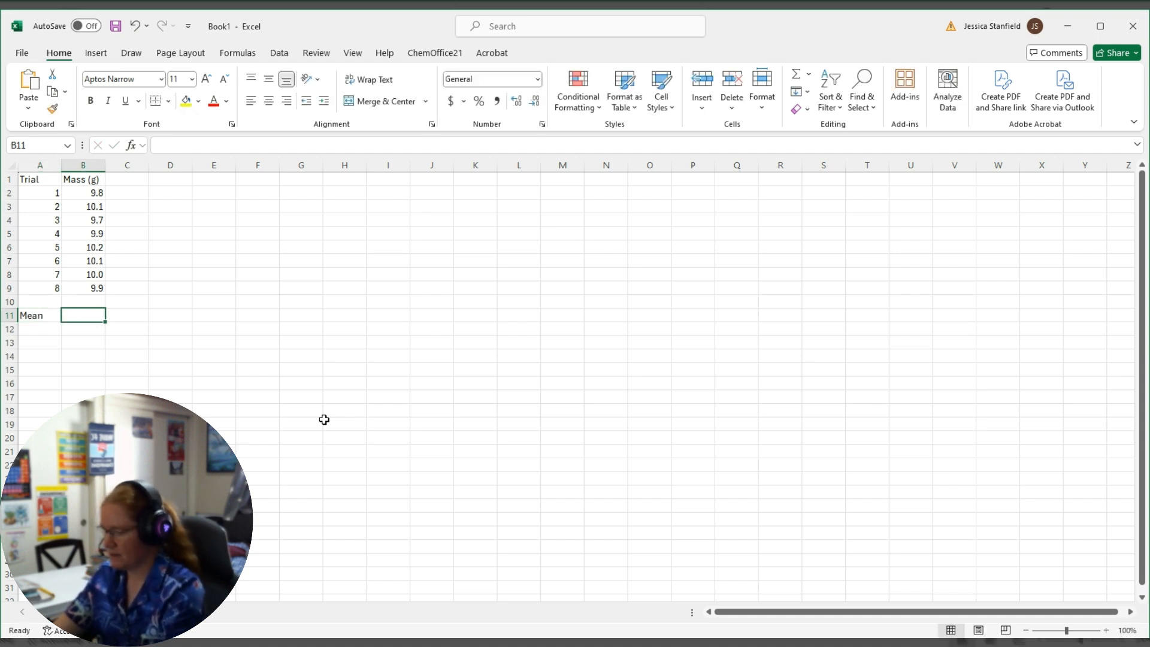
type("=ave")
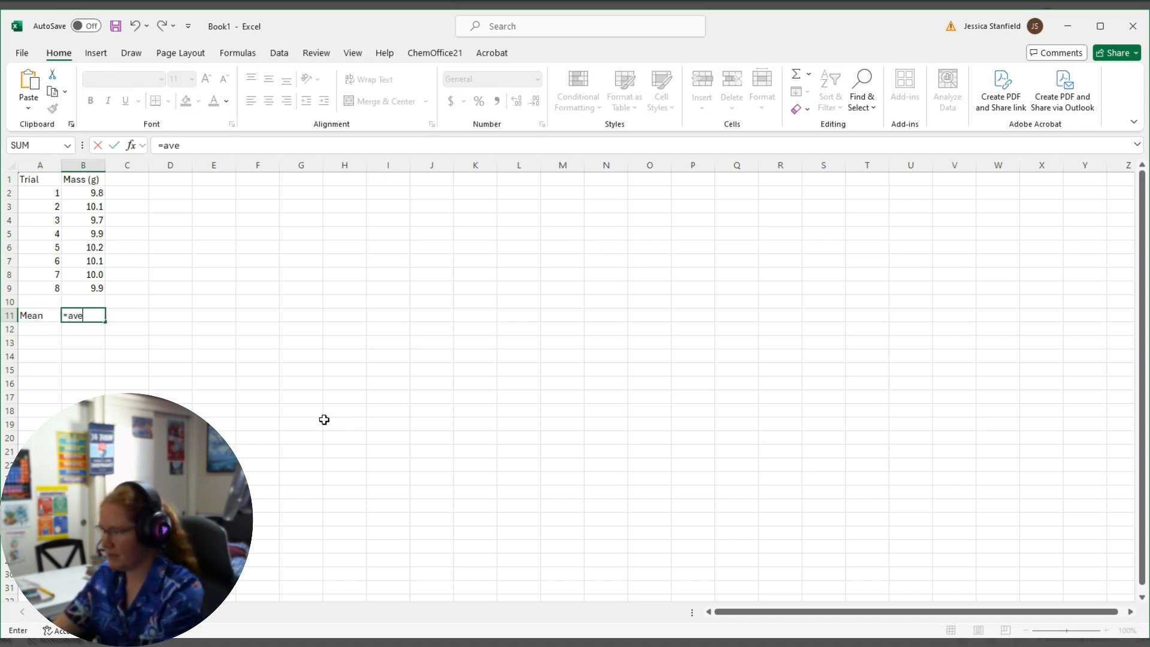
type("rage(")
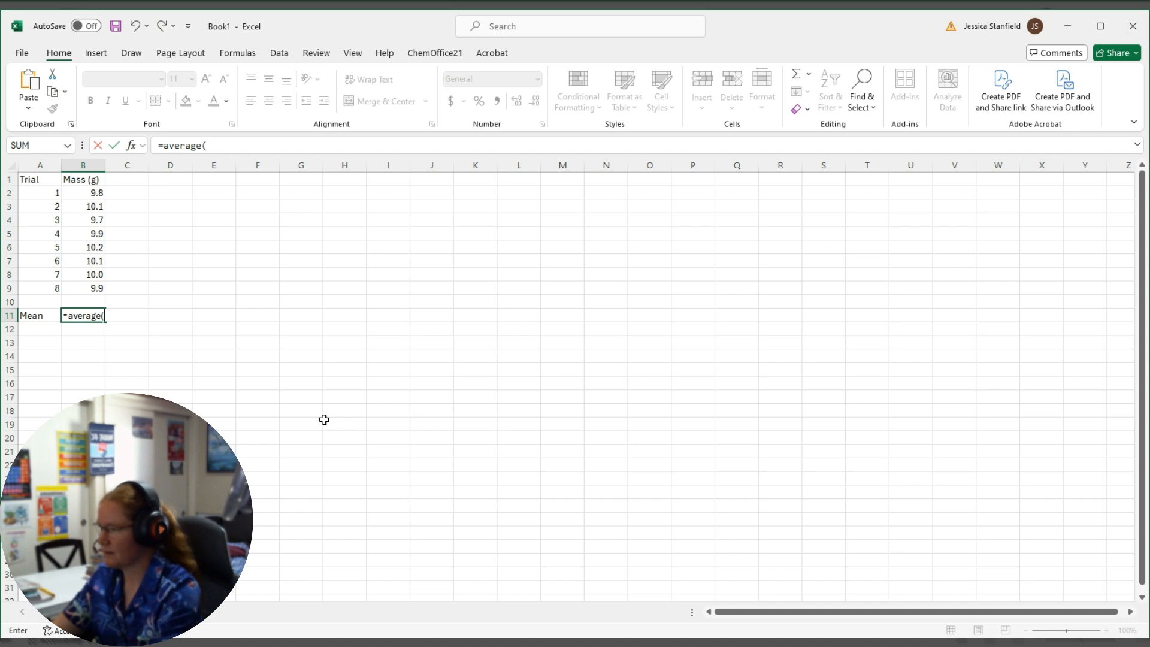
type("b2")
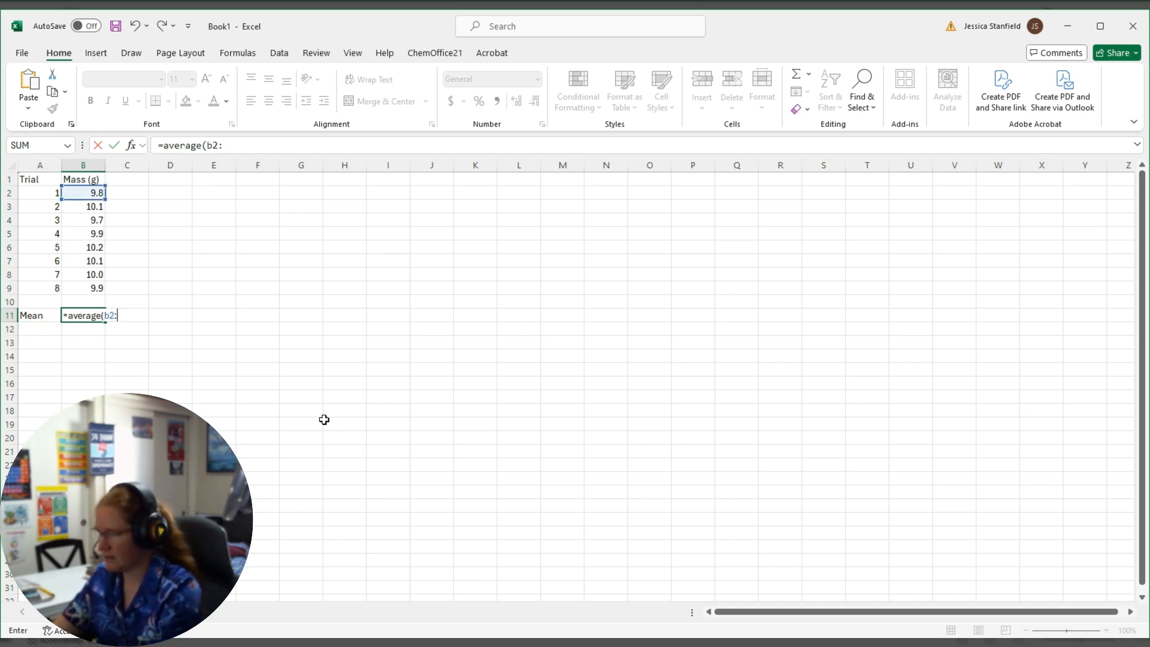
type(":b")
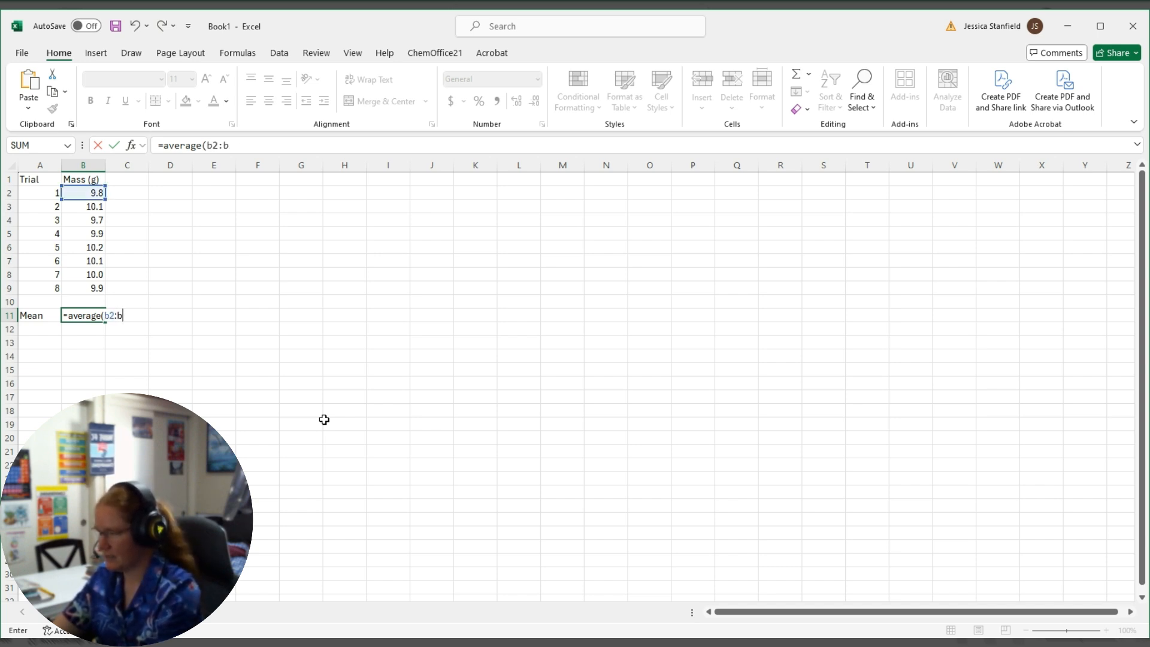
type("9")
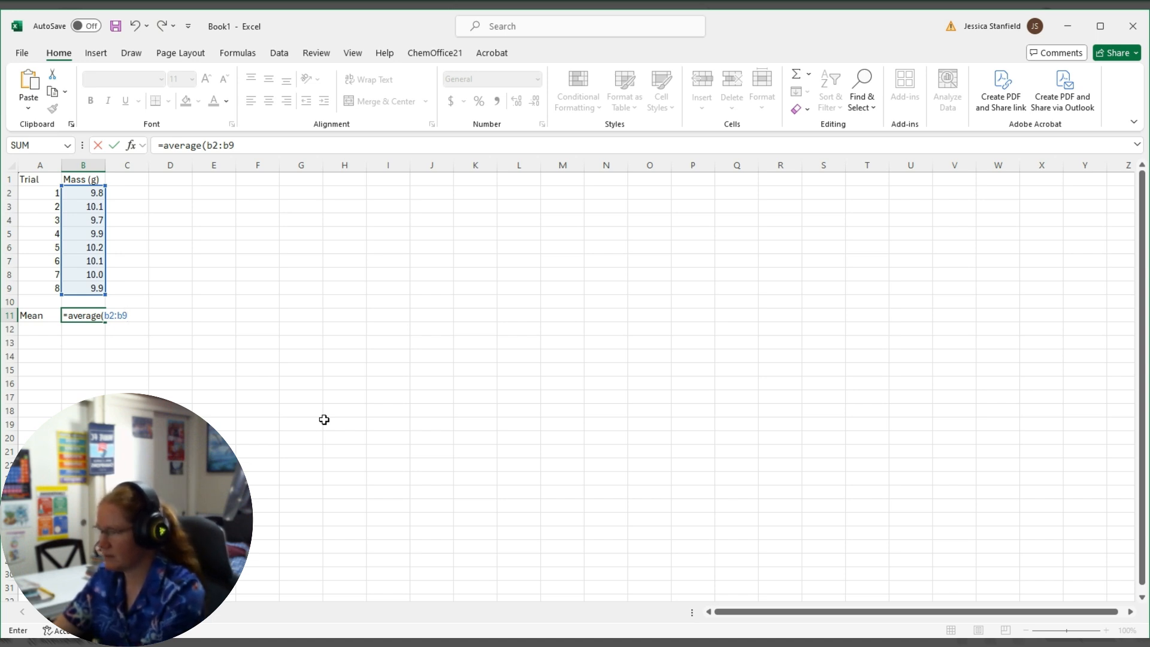
type(")")
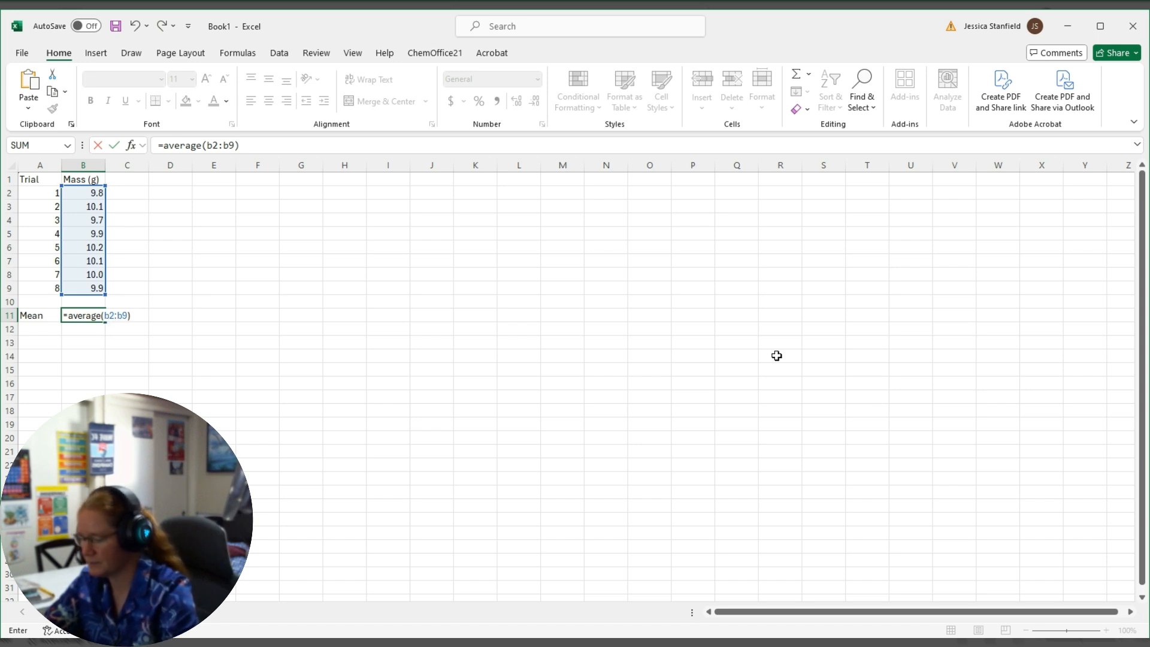
key("Return")
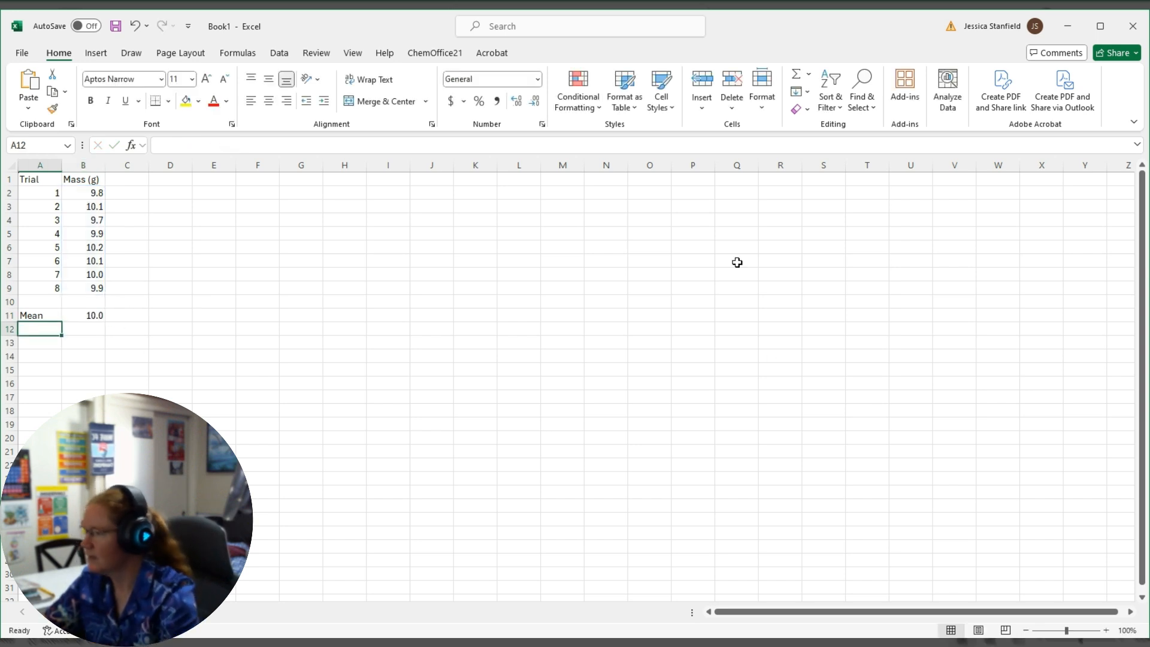
Add the column heading "dev" in C1 for the deviations.
left_click(121, 182)
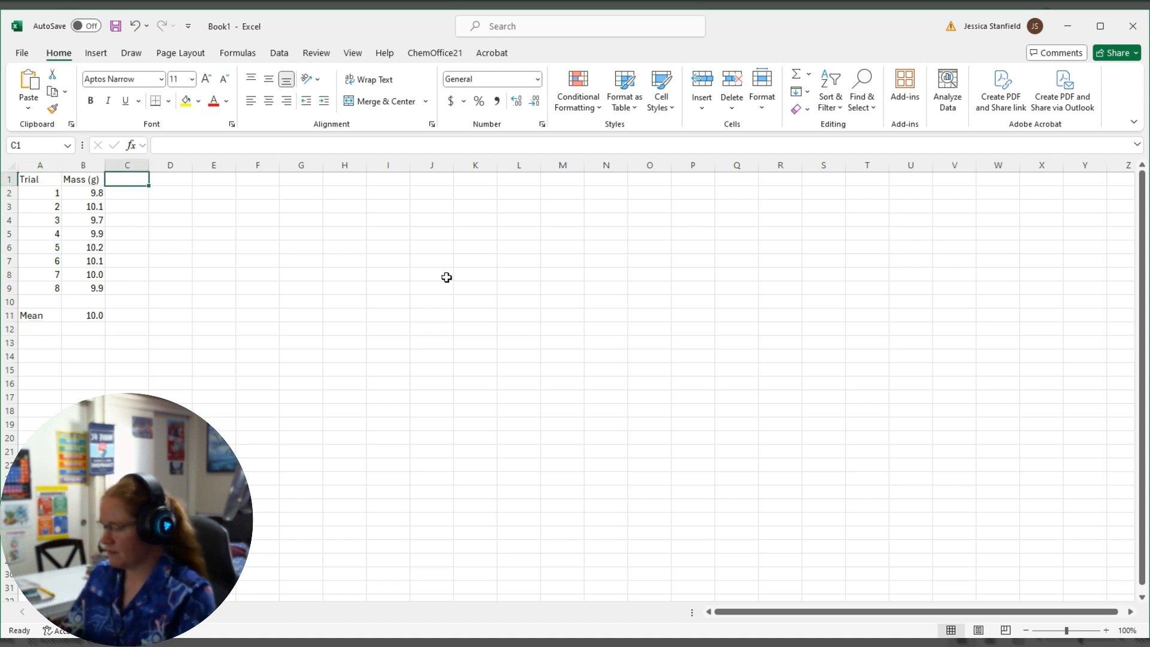
type("dev")
key("Return")
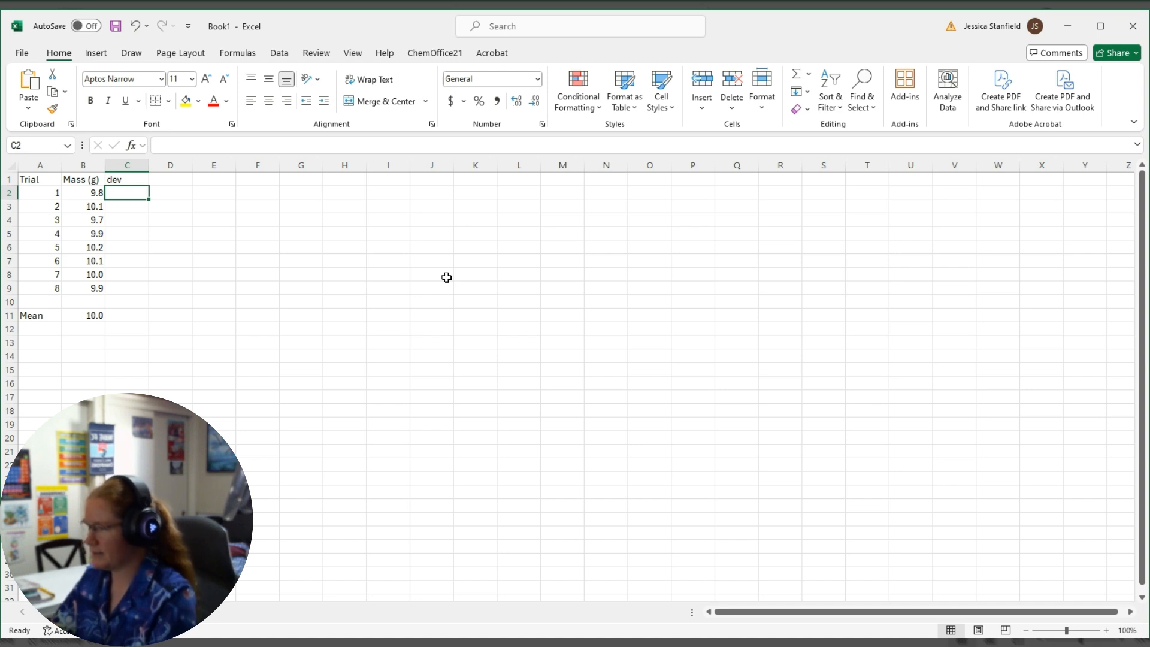
Calculate each trial's deviation from the mean in C2:C9 by entering =b2-$b$11 in C2 and filling it down to C9.
type("=")
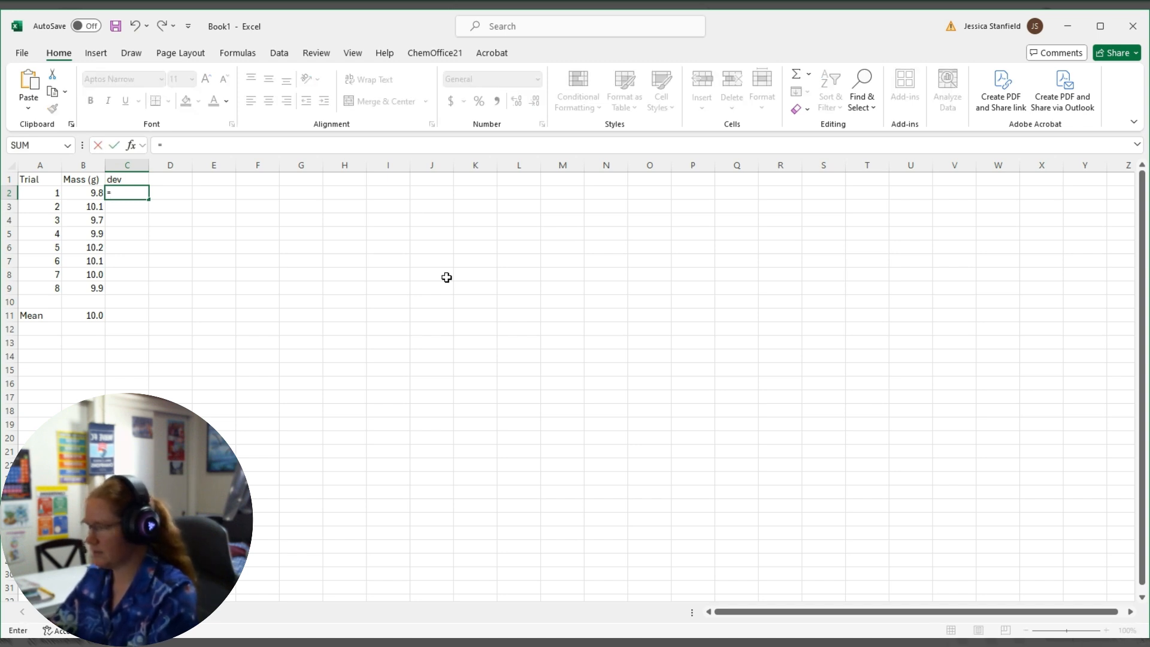
type("b")
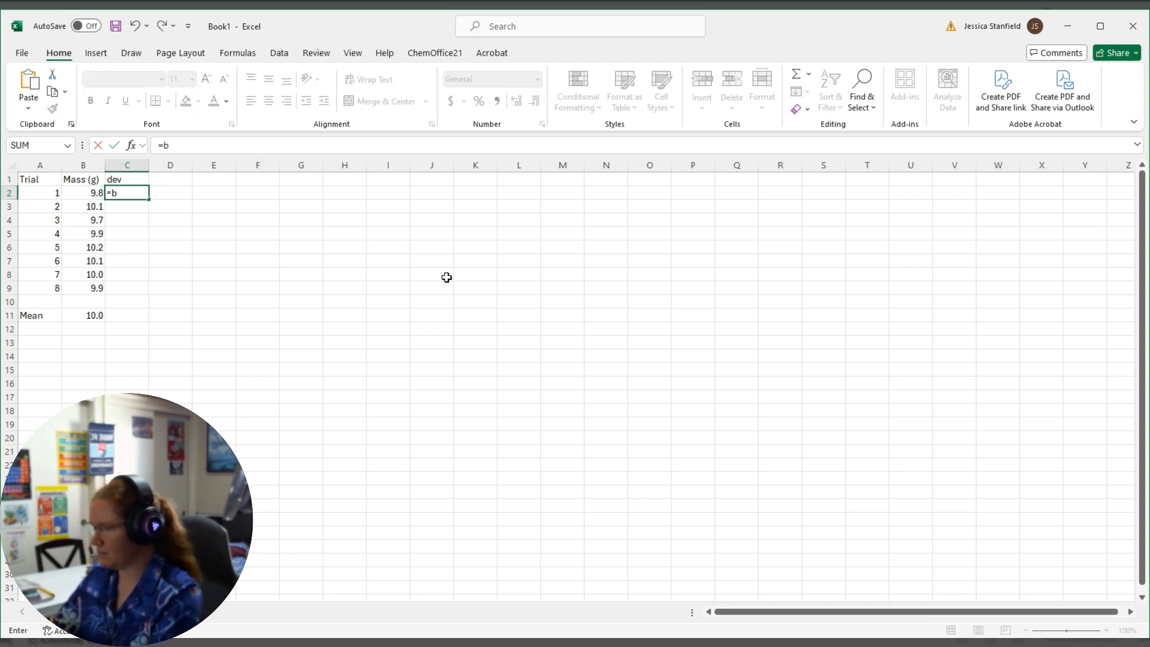
type("2-")
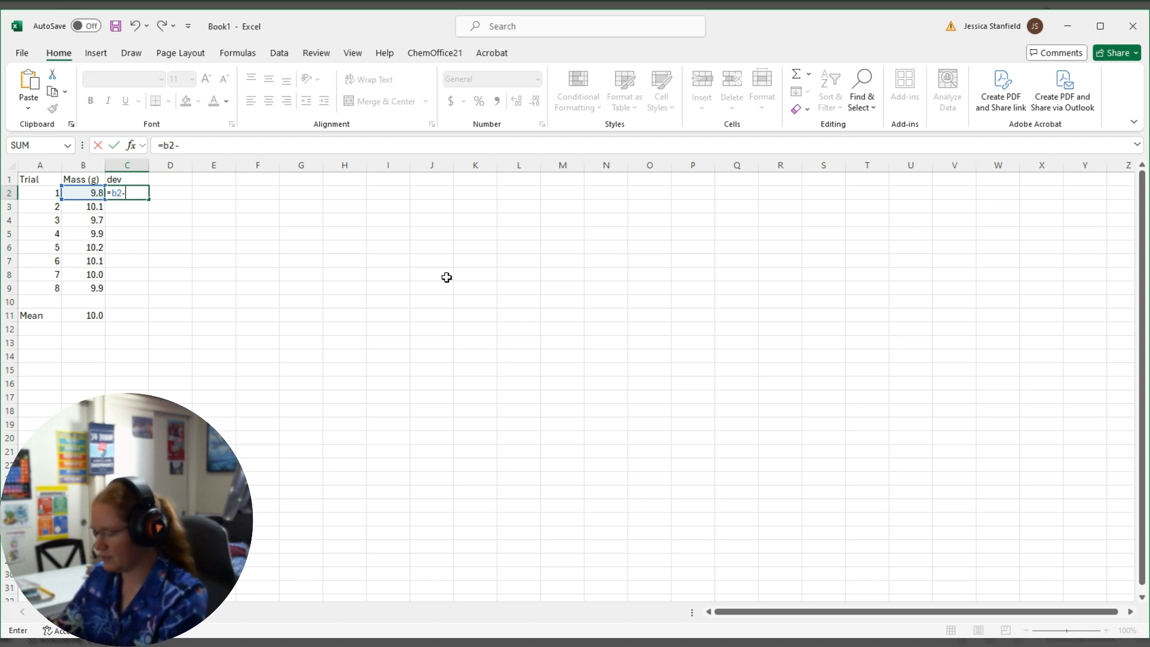
type("$b")
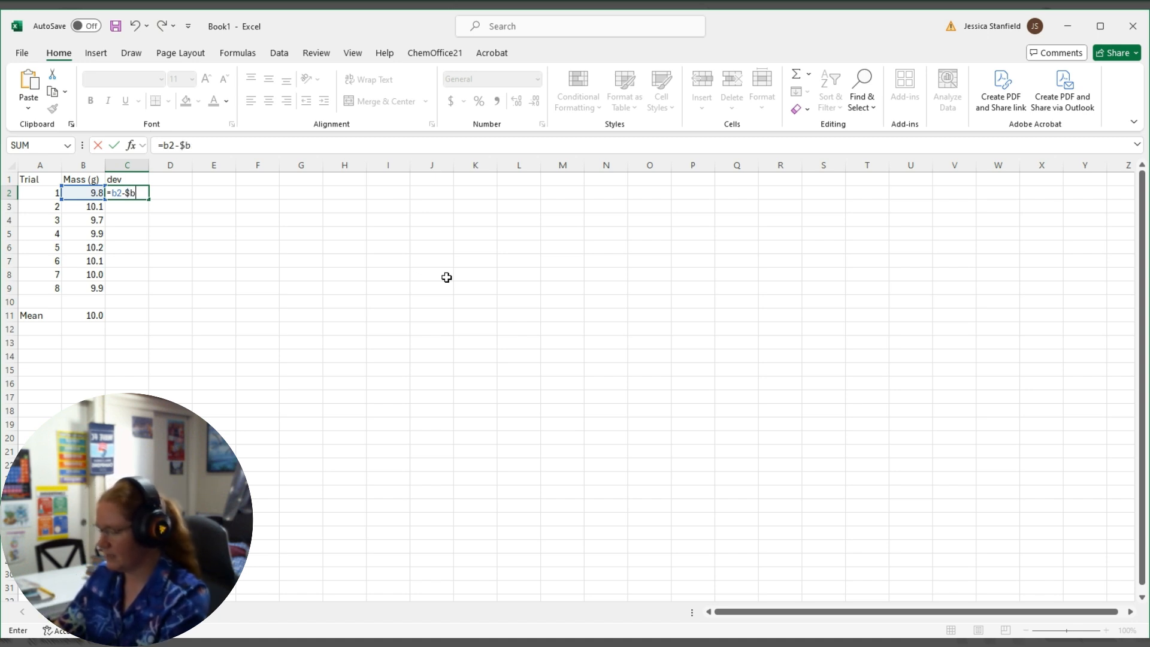
type("$11")
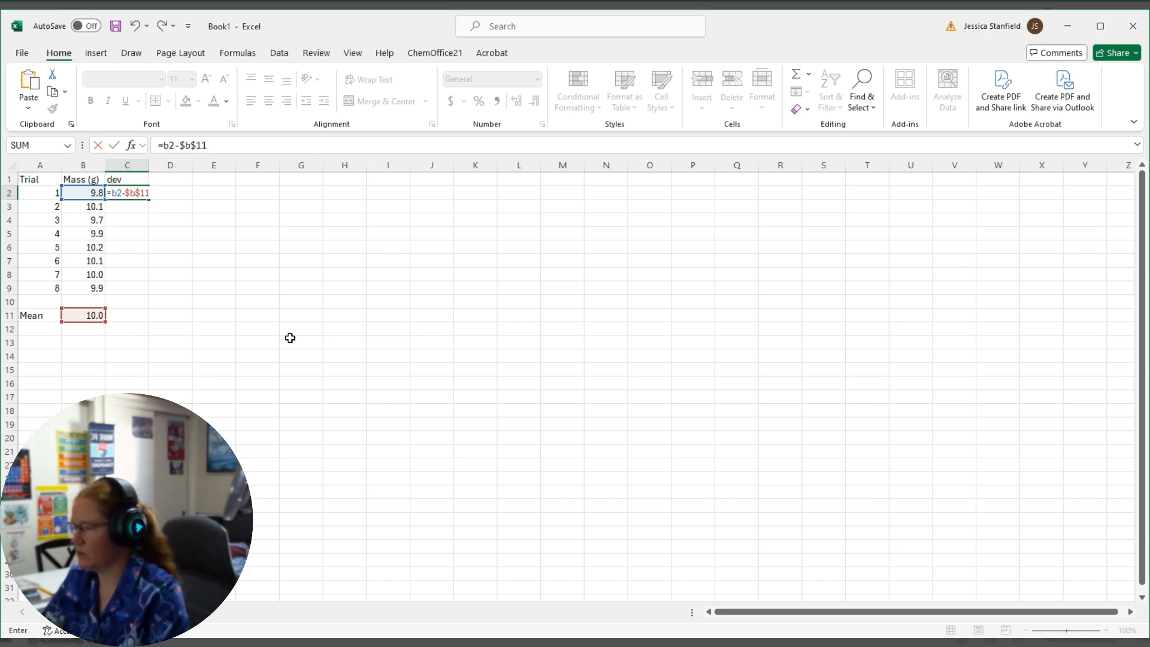
key("Return")
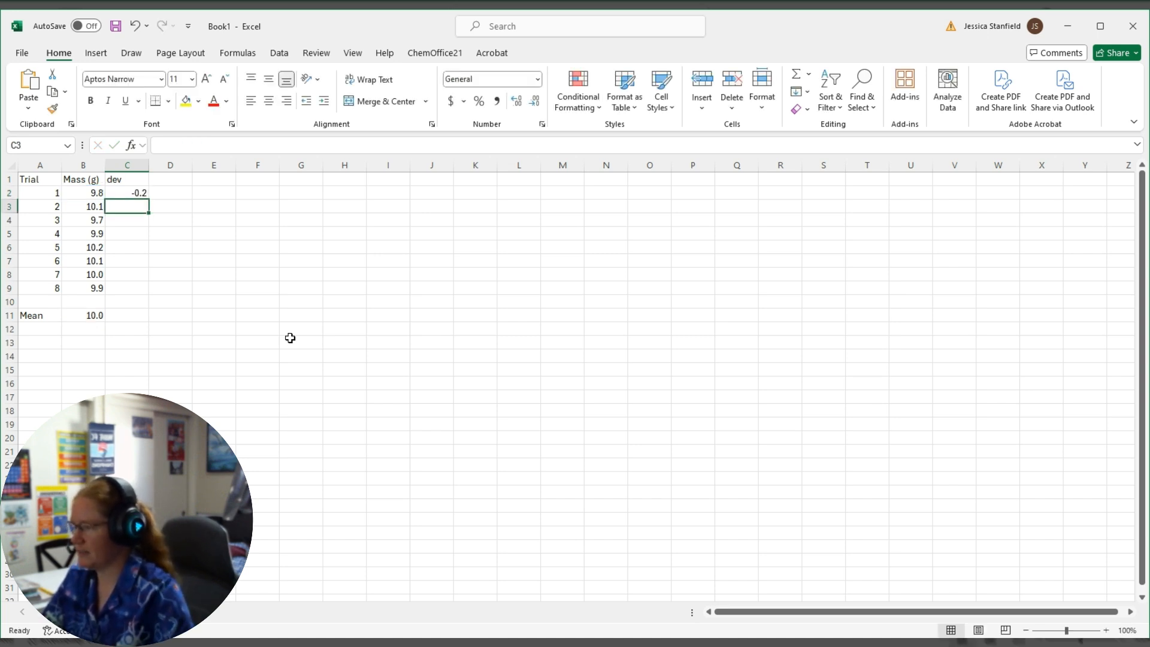
left_click(126, 192)
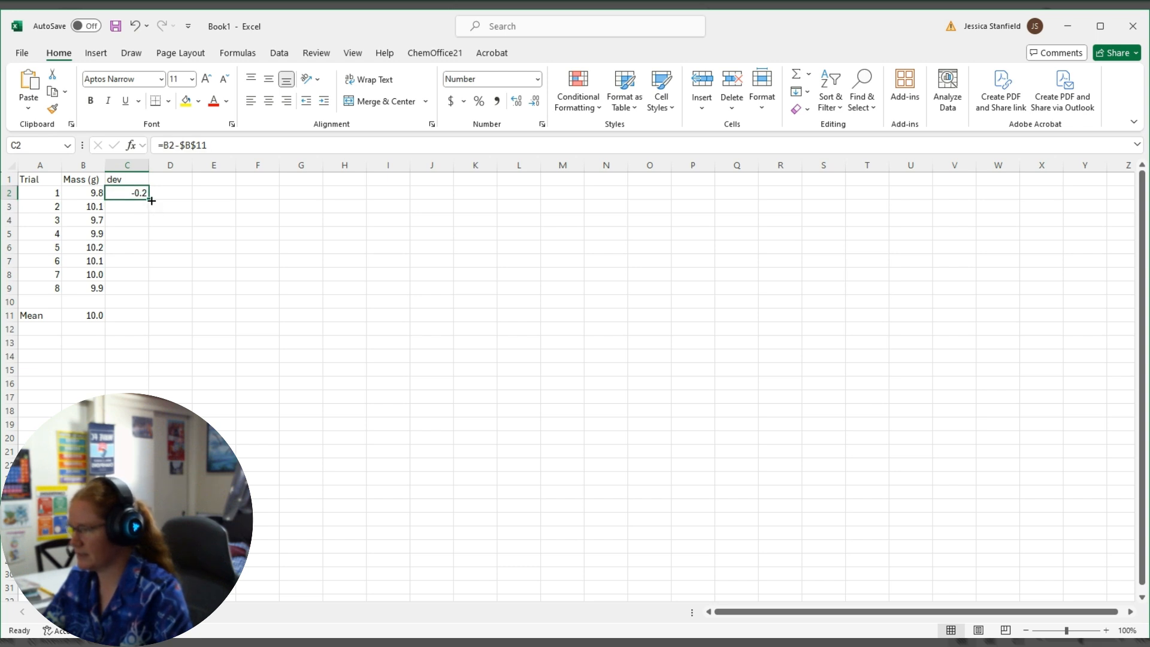
left_click_drag(149, 199, 154, 294)
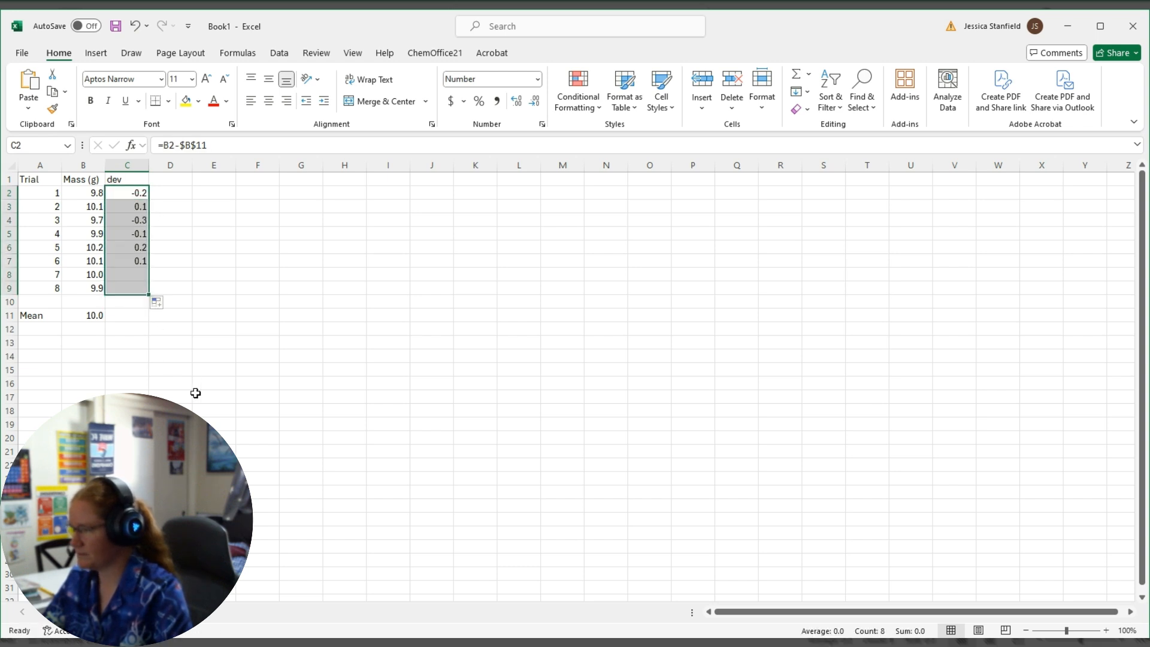
Examine the filled deviation formulas in column C to check which cell references change from row to row.
left_click(123, 191)
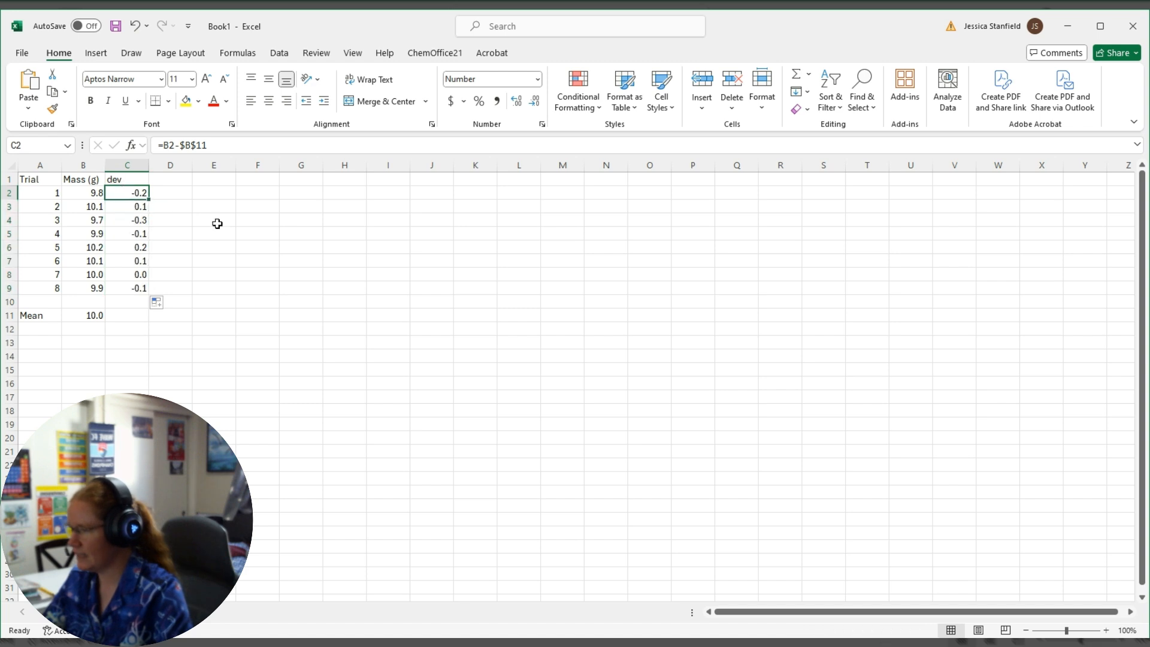
key("Down")
key("Down")
key("Down")
key("Down")
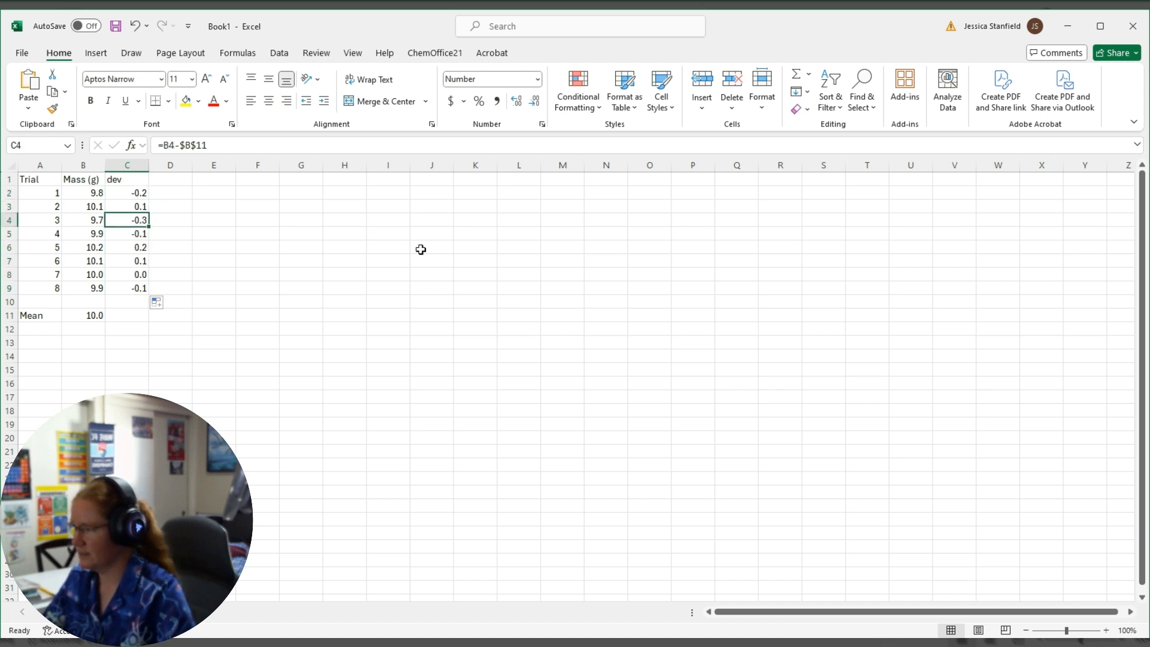
key("Down")
key("Down")
key("Down")
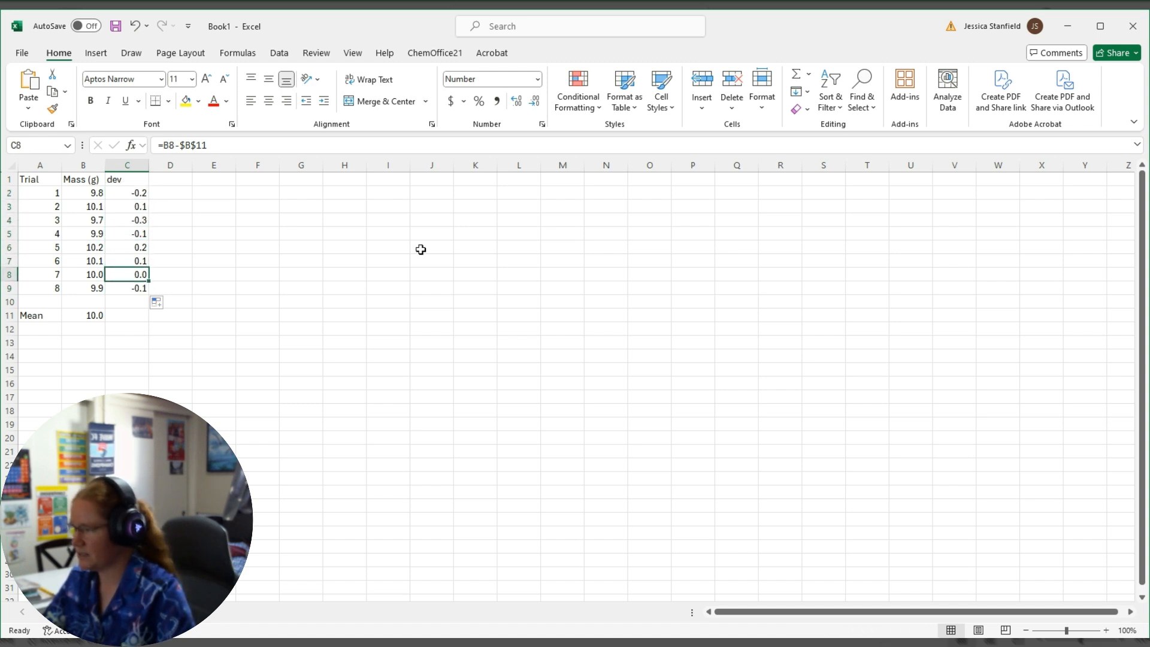
key("Up")
key("Up")
key("Up")
key("Up")
key("Up")
key("Up")
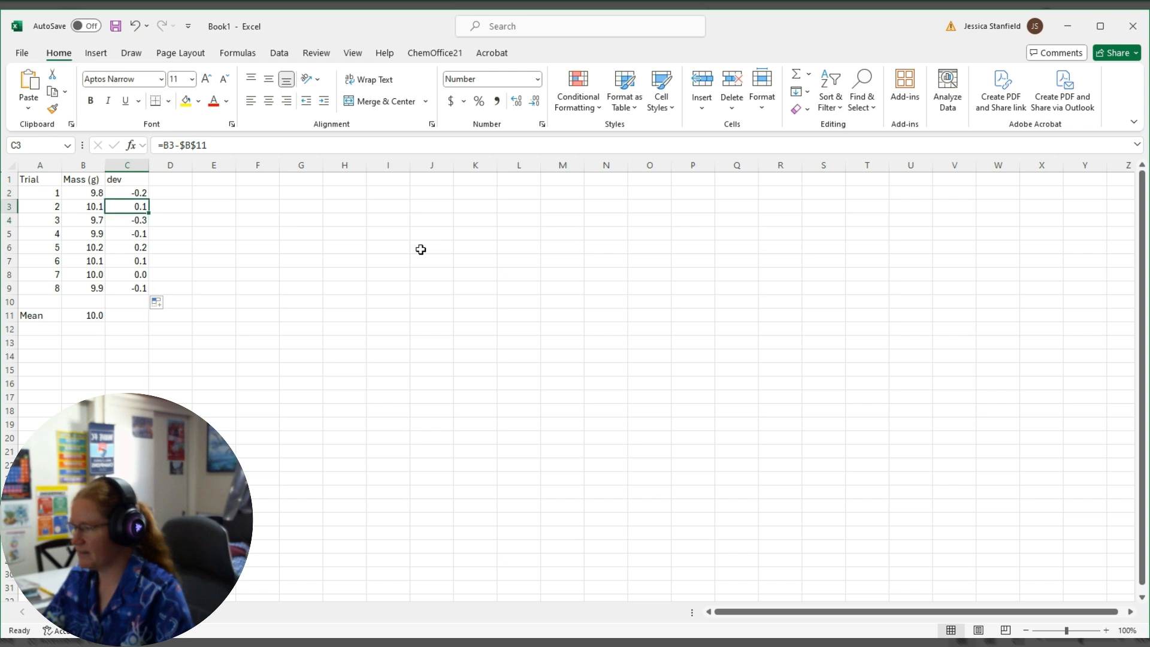
Add the column heading "|dev|" in D1 for the absolute deviations.
left_click(182, 180)
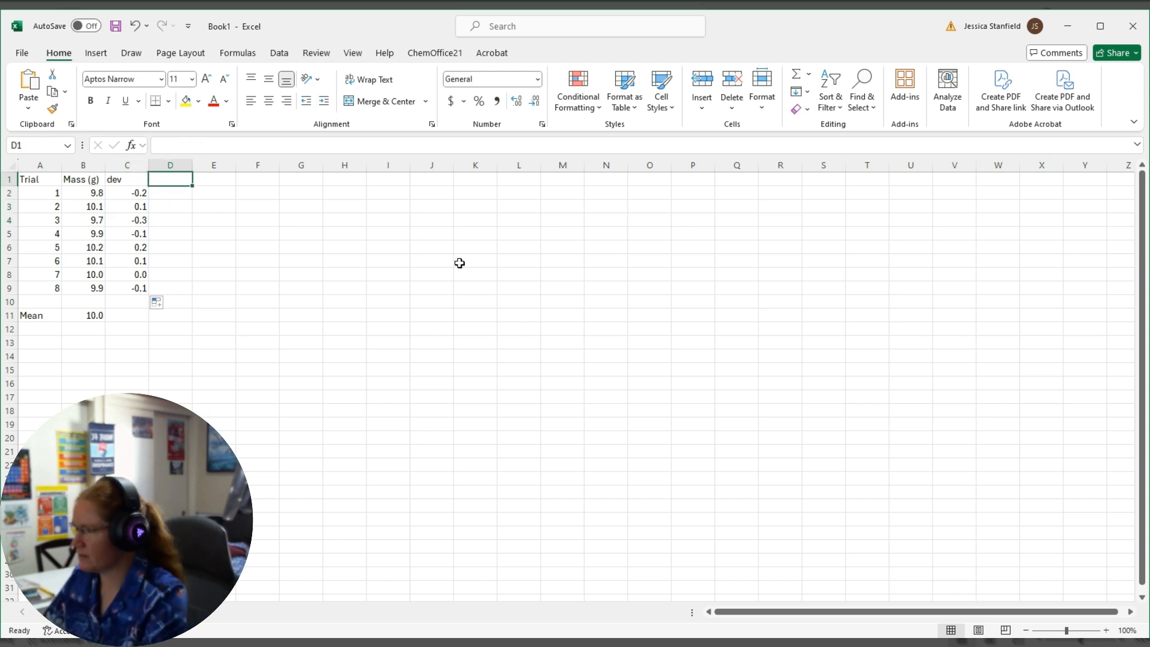
type("abs dev")
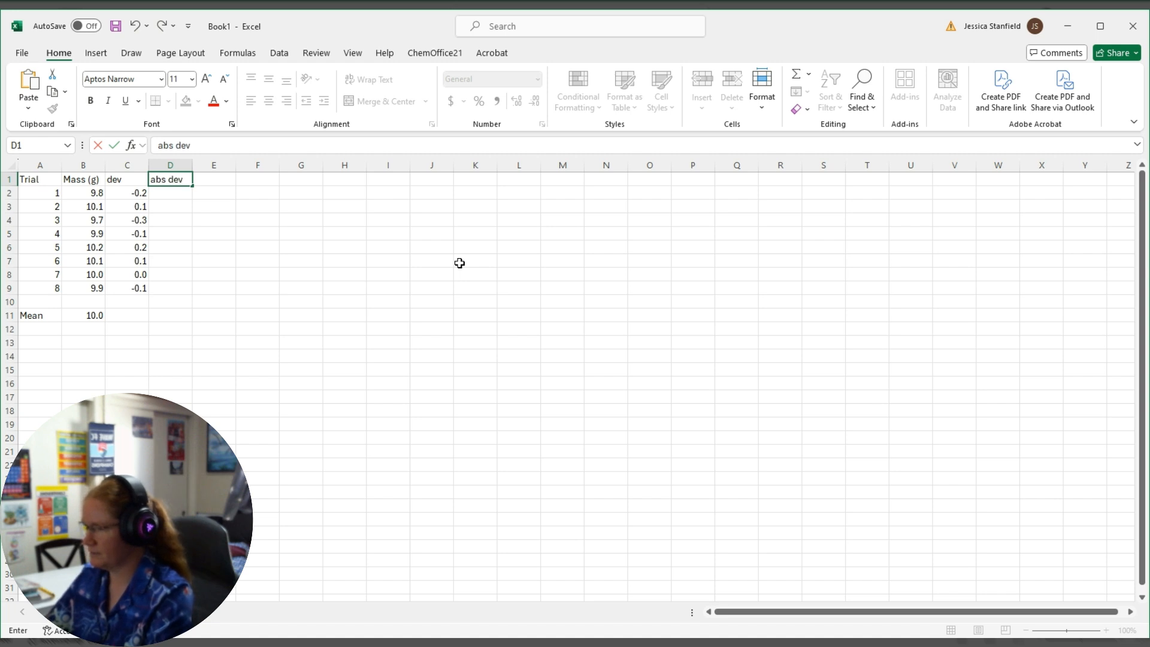
key("BackSpace")
key("BackSpace")
key("BackSpace")
key("BackSpace")
key("BackSpace")
key("BackSpace")
key("BackSpace")
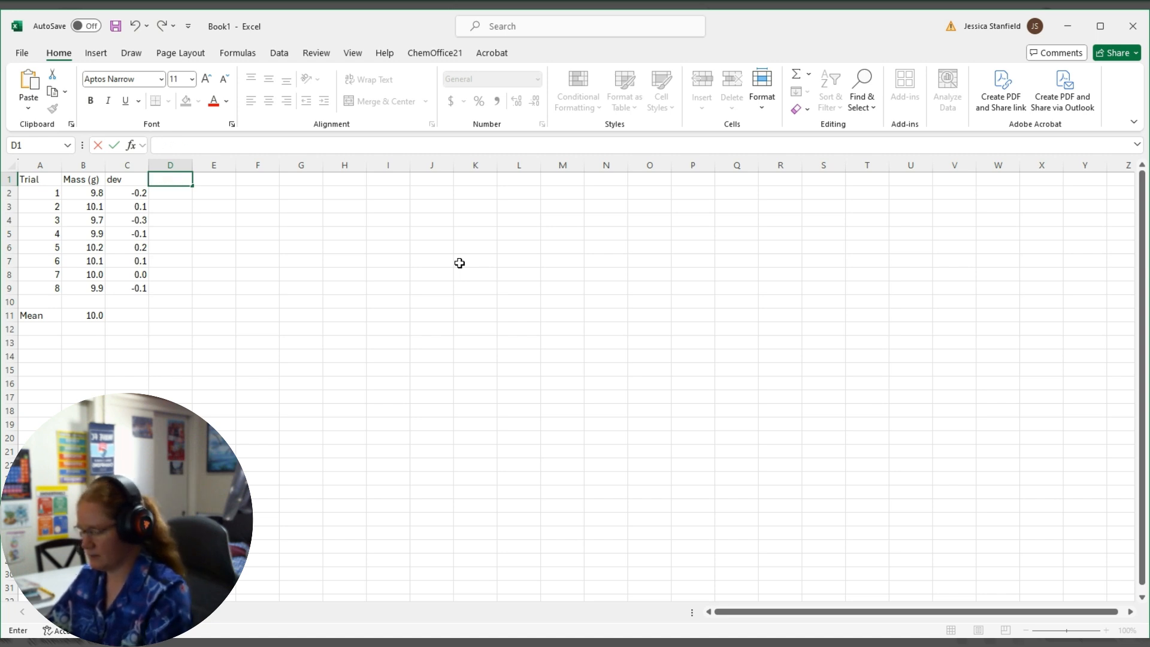
type("|de")
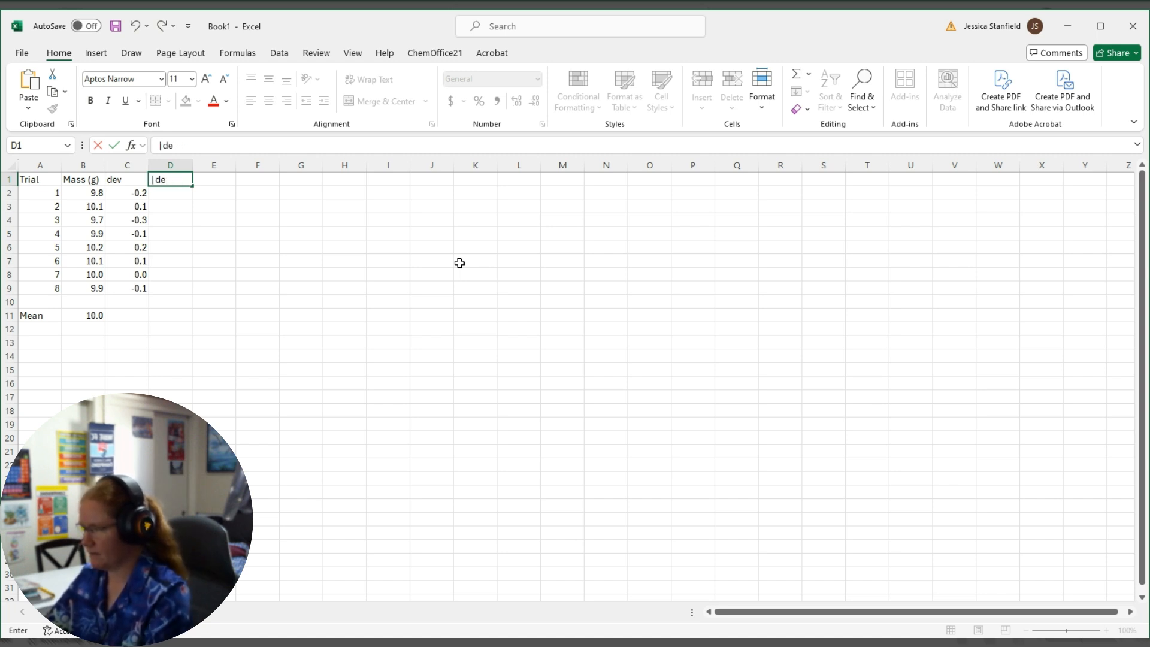
type("v|")
key("Return")
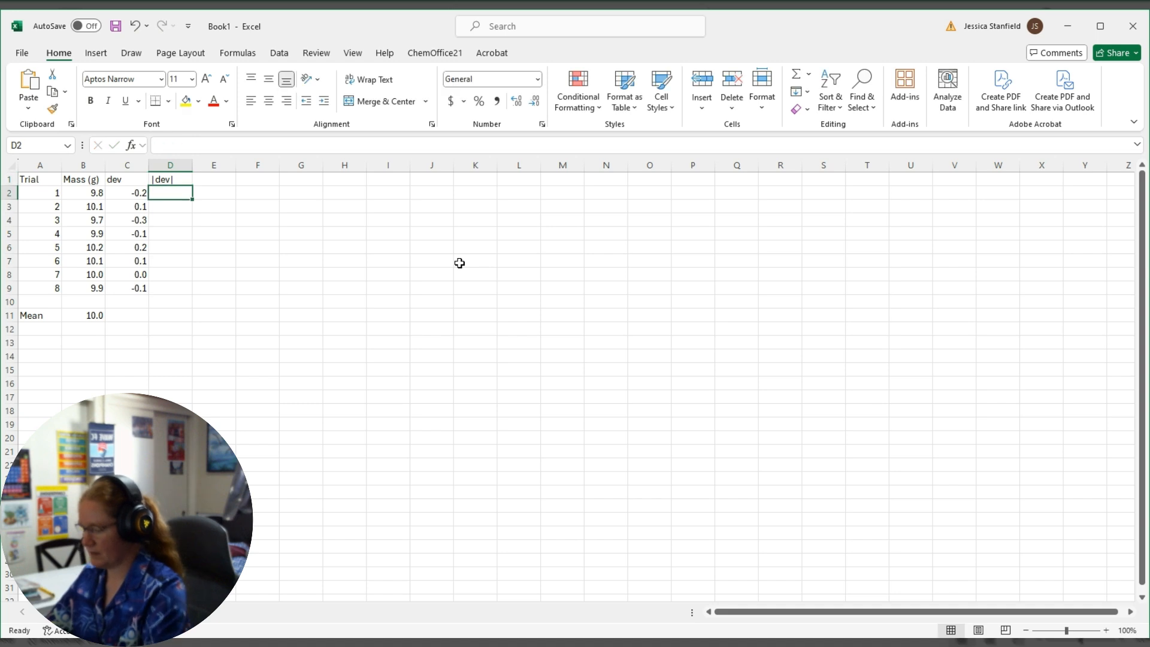
Calculate the absolute deviations in D2:D9 by entering =abs(c2) in D2 and filling it down to D9.
type("=abs")
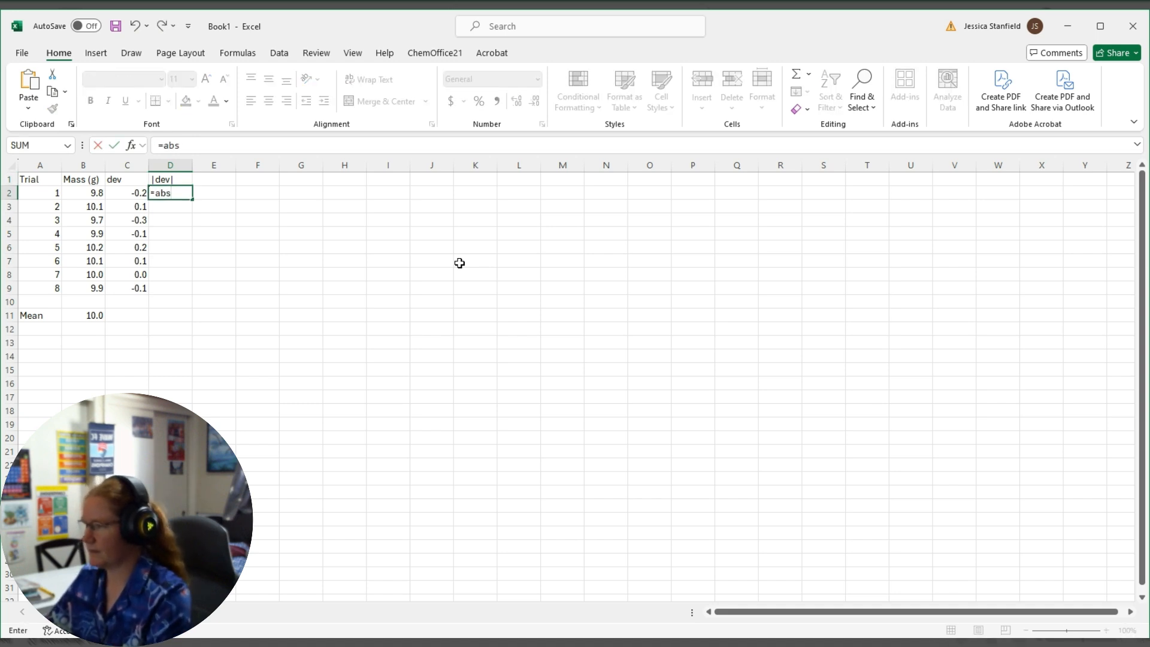
type("(")
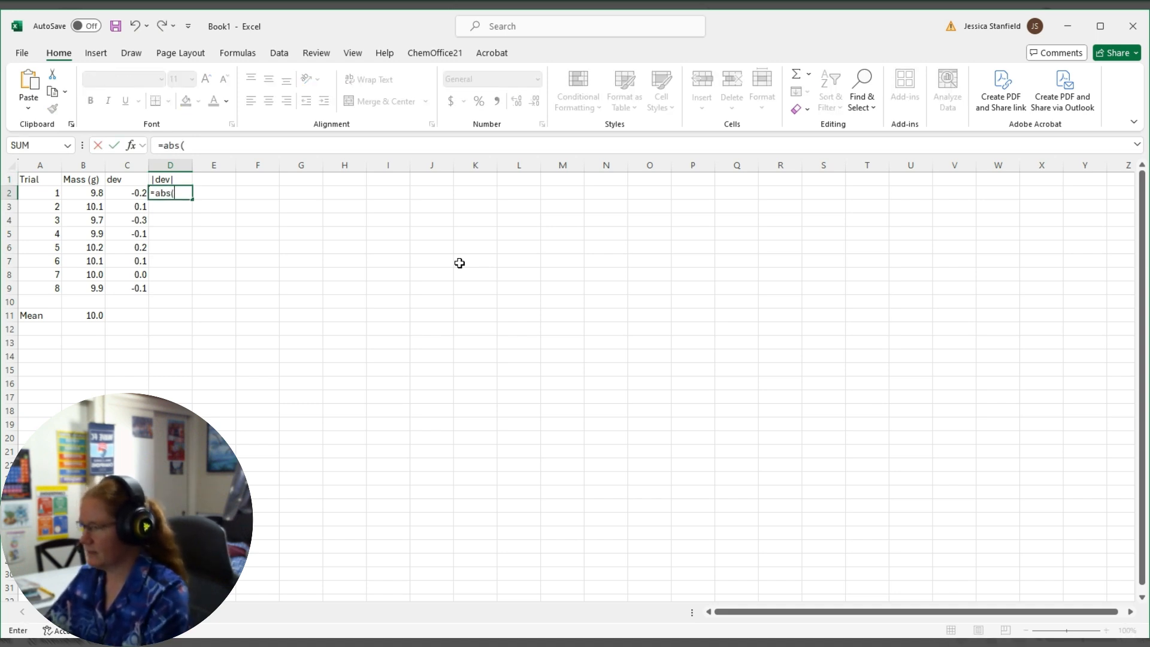
type("c2)")
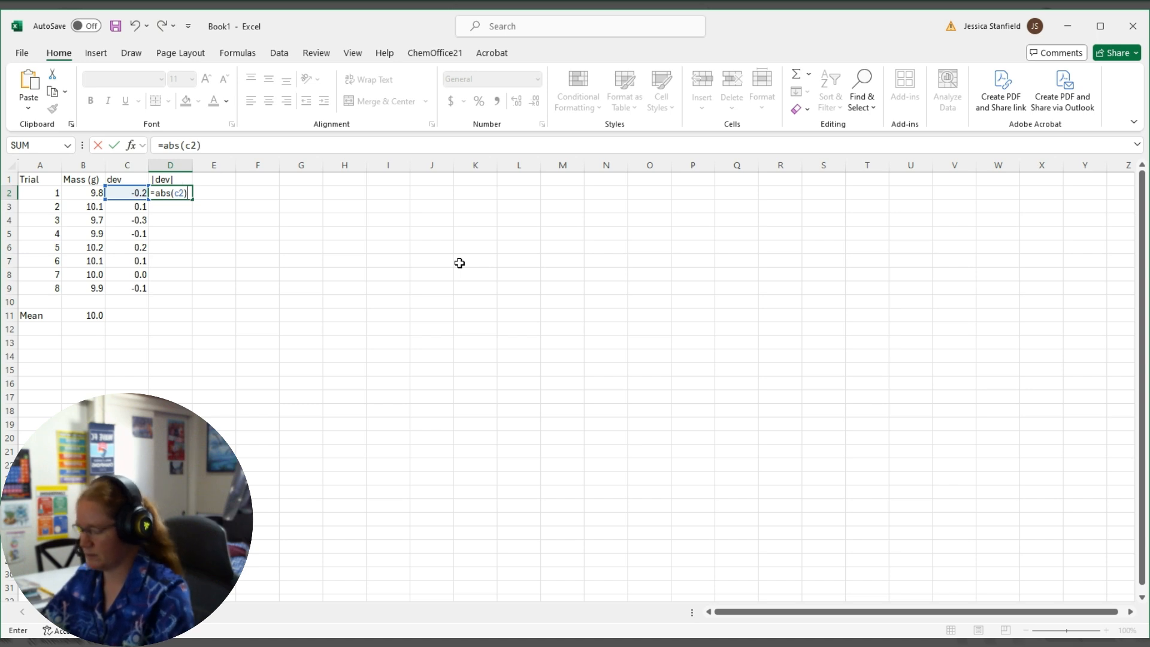
key("Return")
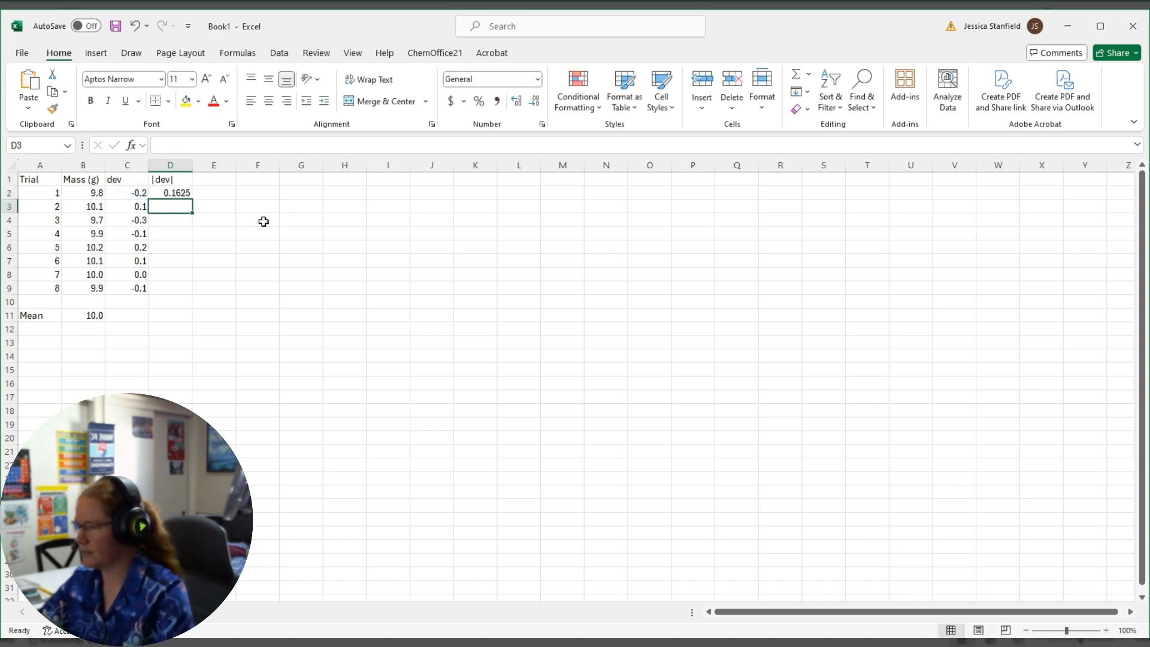
left_click(159, 191)
left_click_drag(194, 201, 190, 296)
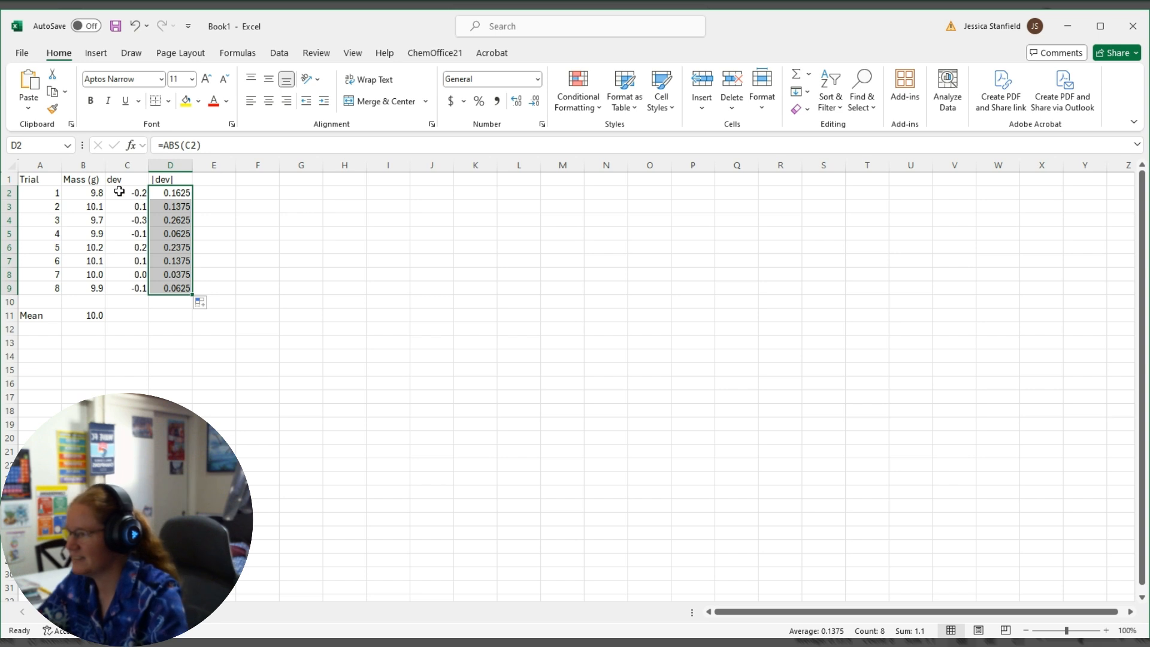
Format the deviations in C2:C9 and the absolute deviations in D2:D9 to show one decimal place.
left_click_drag(118, 193, 132, 288)
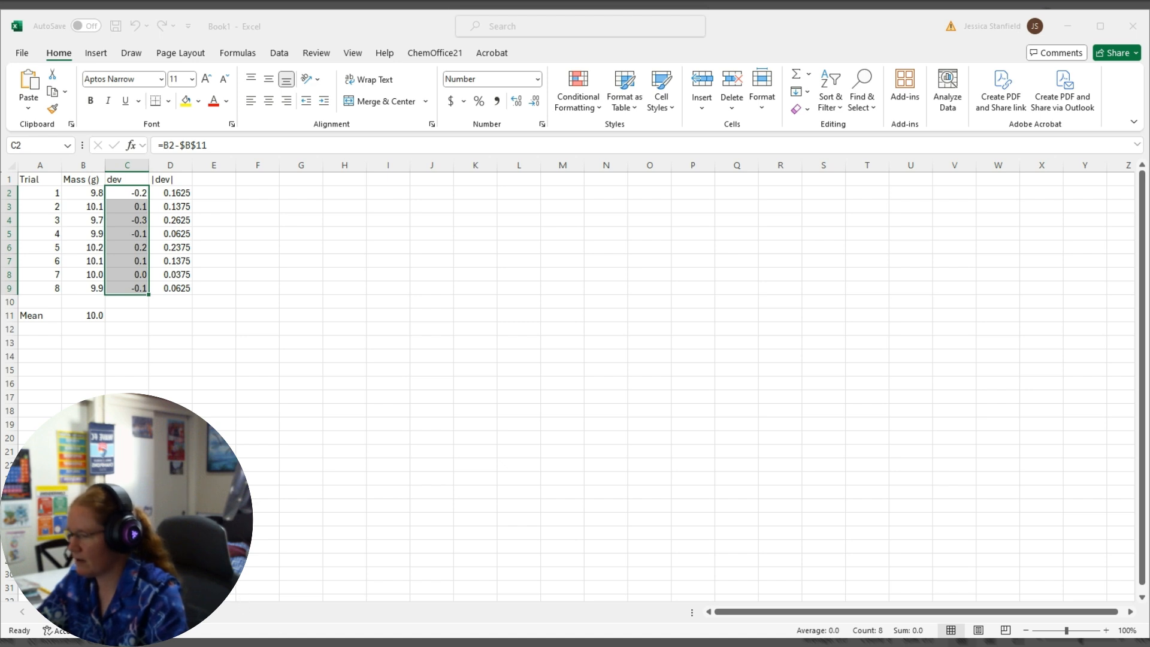
left_click(295, 635)
left_click_drag(173, 192, 170, 288)
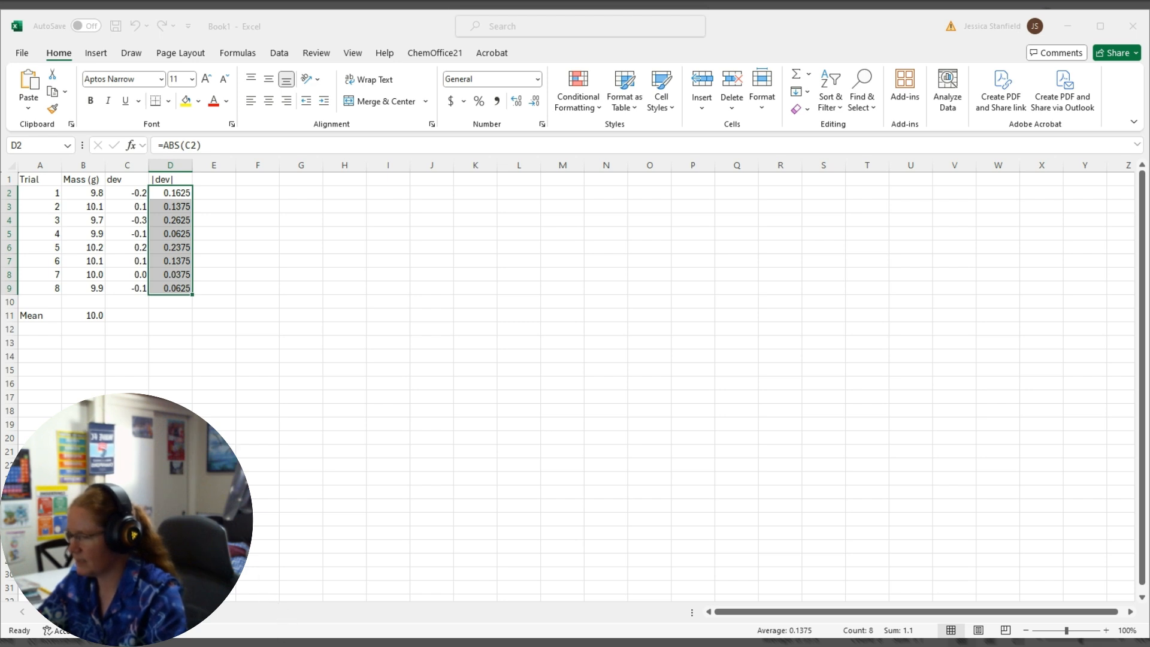
key("Return")
left_click(250, 231)
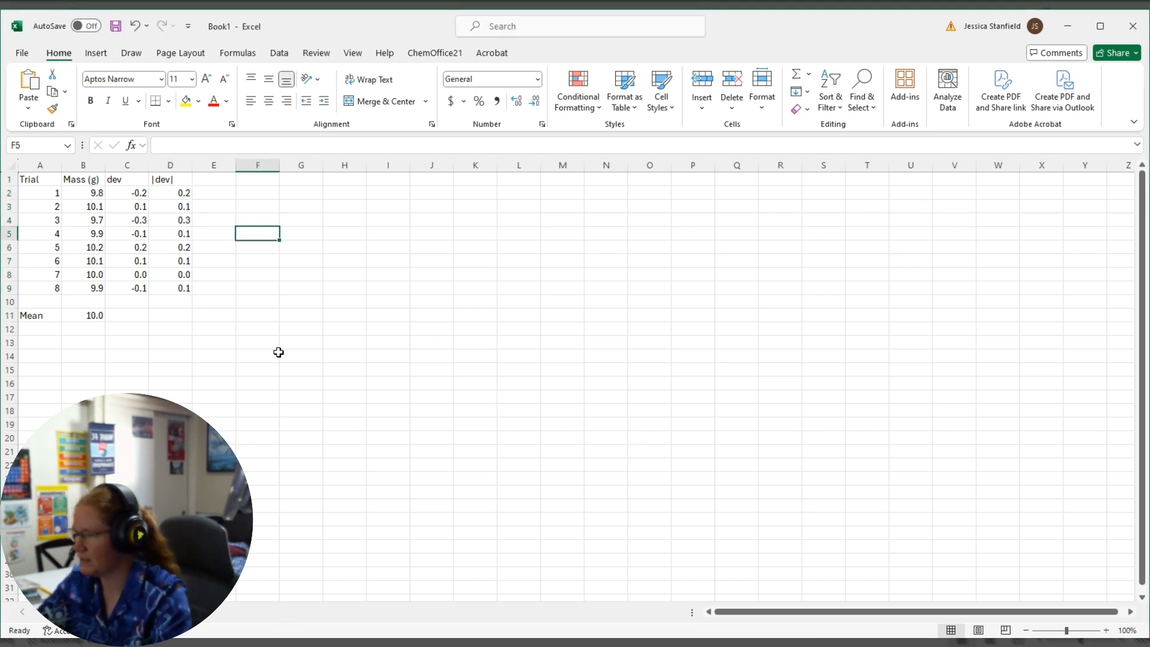
Add the column heading "dev2" in E1 with the 2 formatted as superscript.
left_click(201, 179)
type("d")
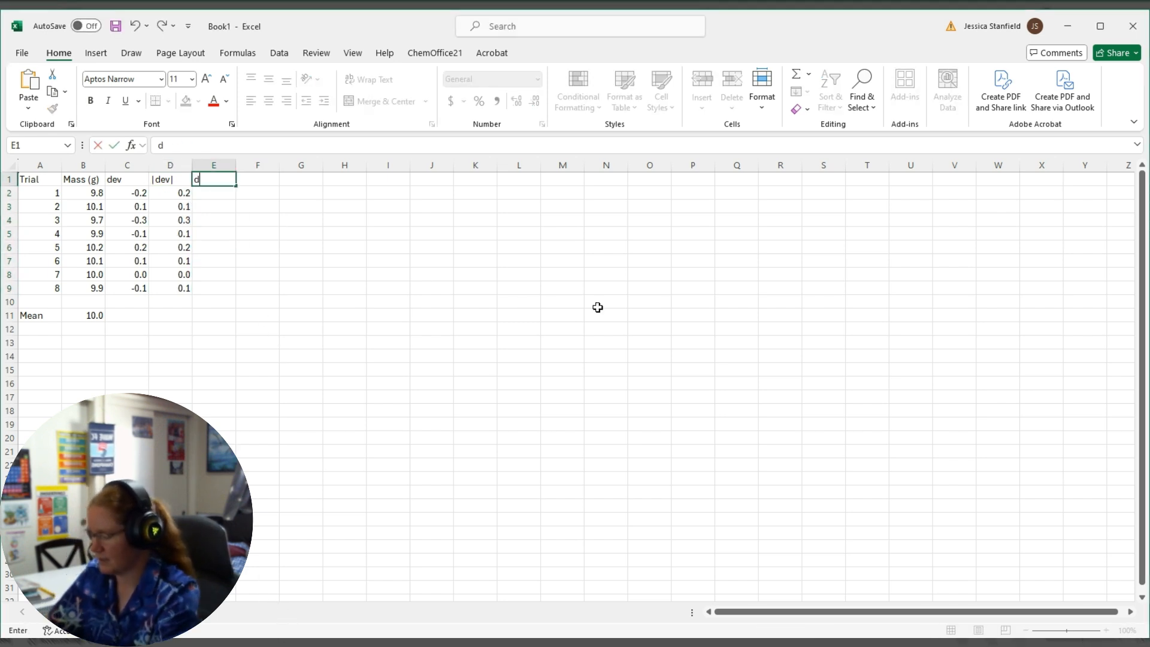
type("ev2")
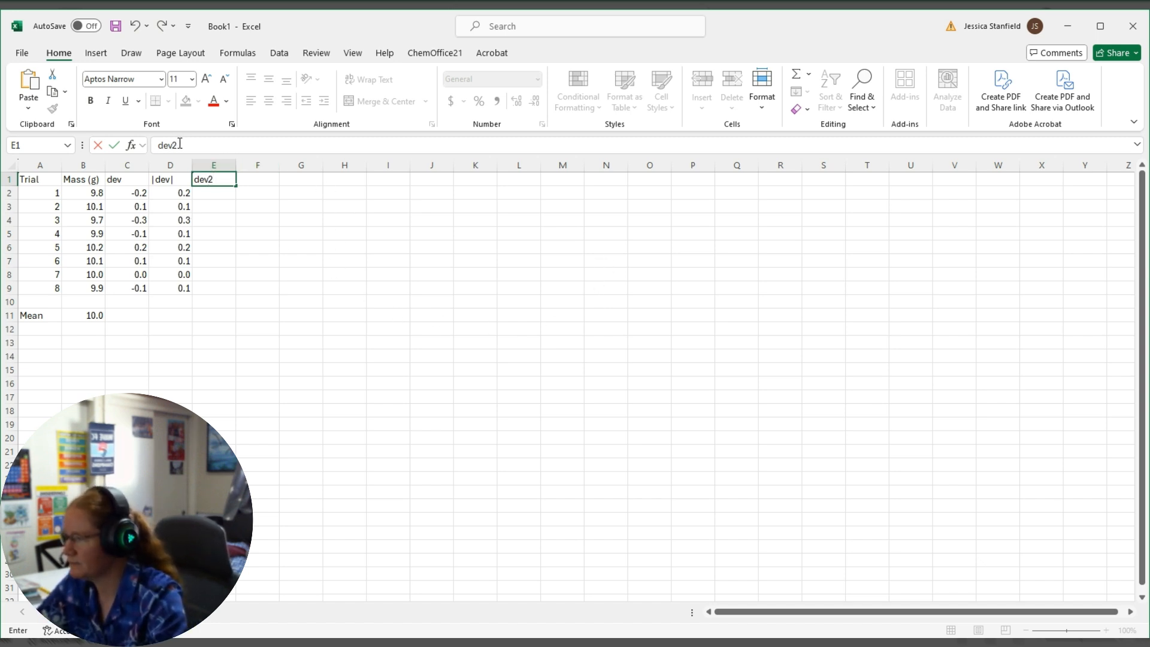
left_click_drag(179, 145, 172, 145)
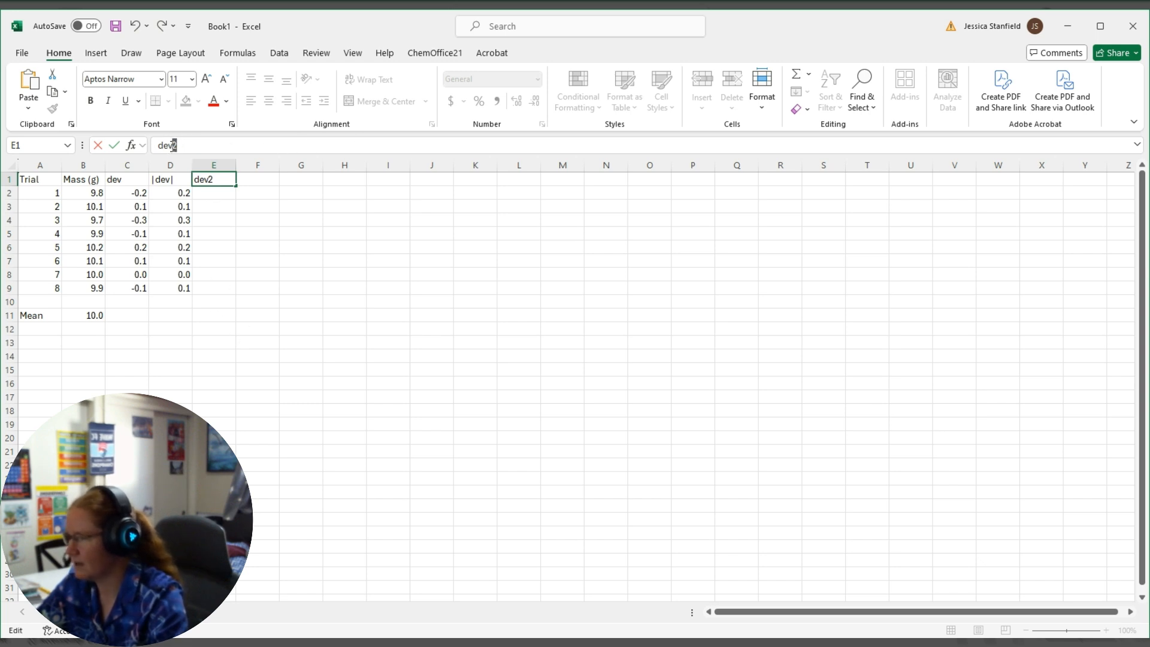
right_click(174, 146)
left_click(235, 263)
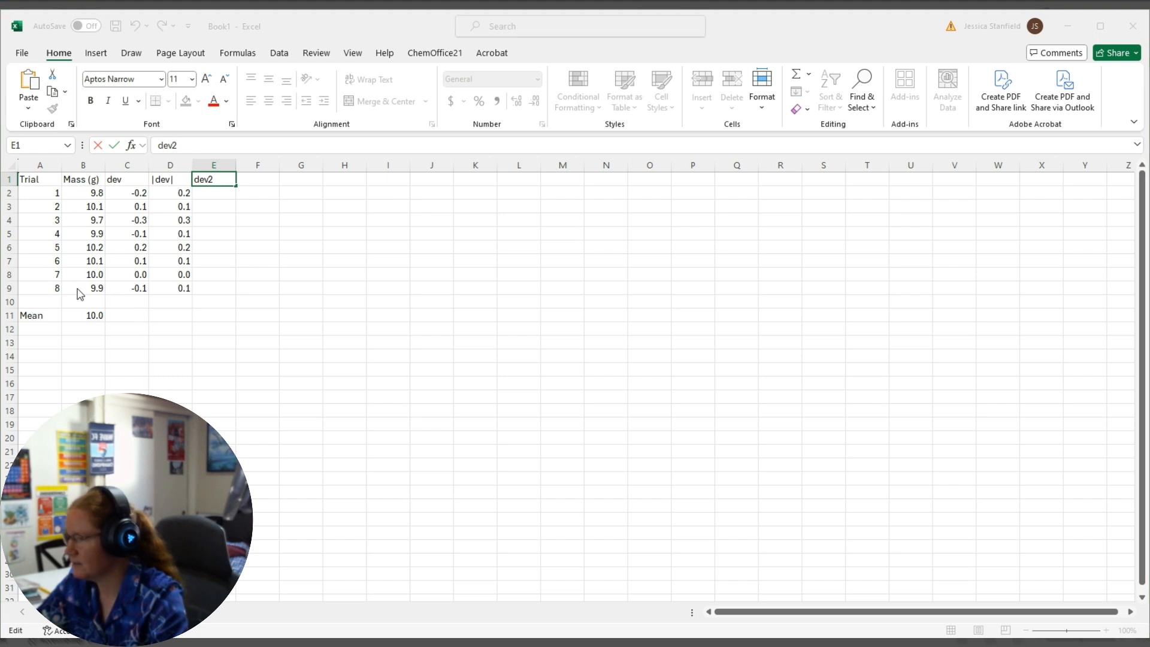
left_click(309, 444)
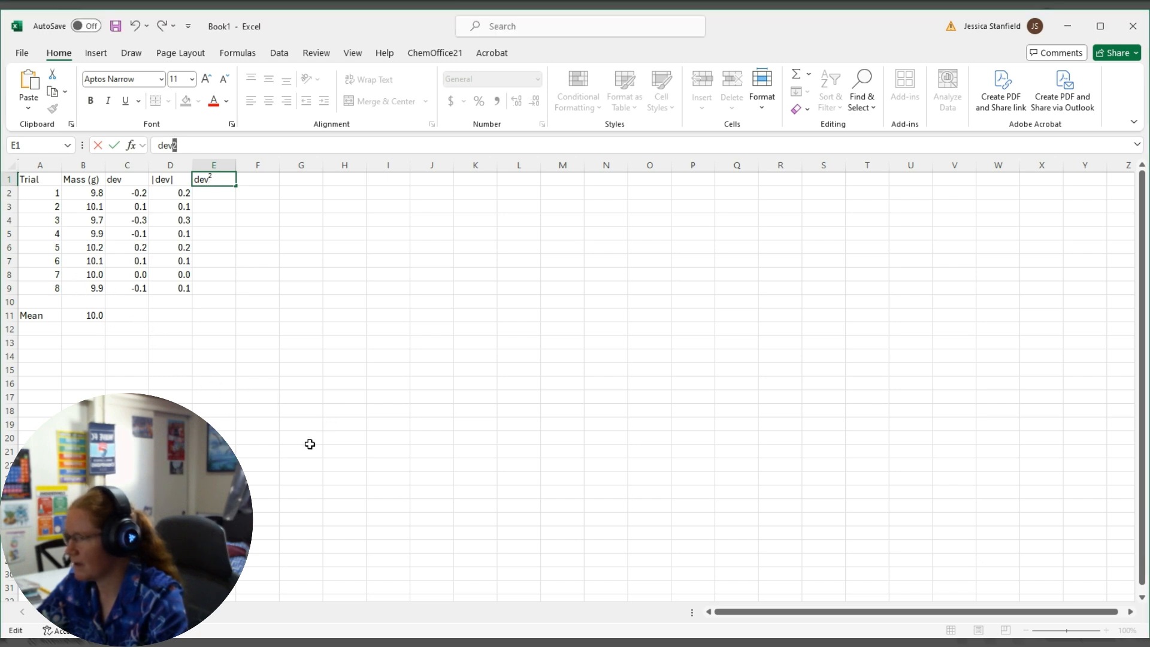
left_click(276, 250)
Calculate the squared deviations in E2:E9 by entering =(d2)^2 in E2 and filling it down to E9.
left_click(211, 194)
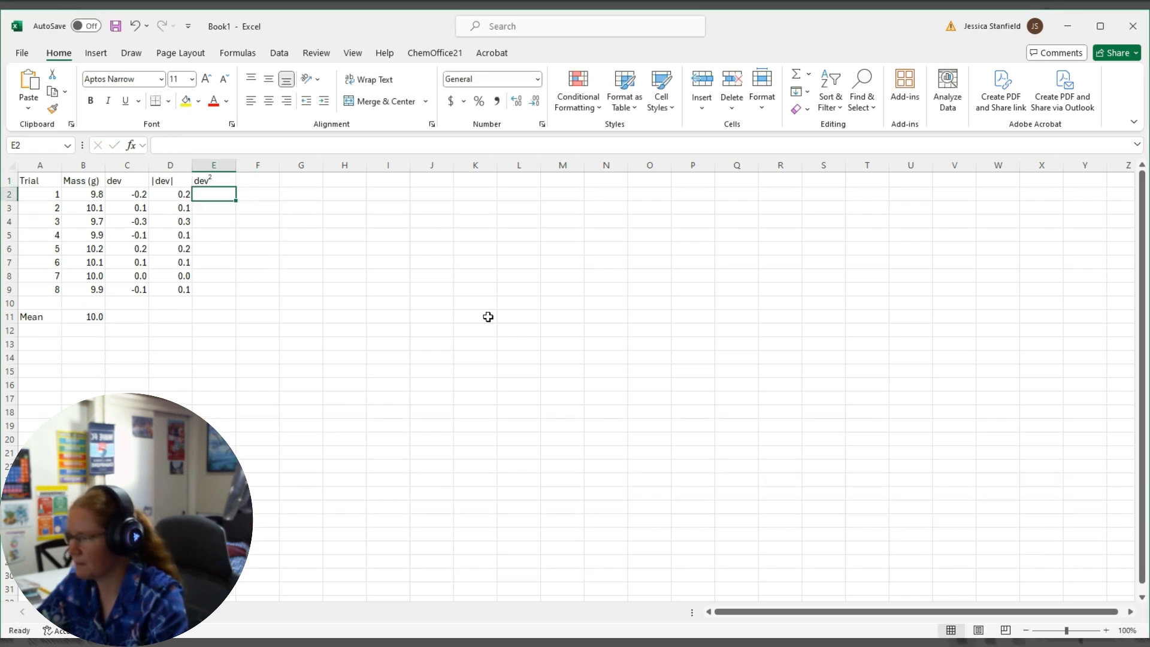
type("=")
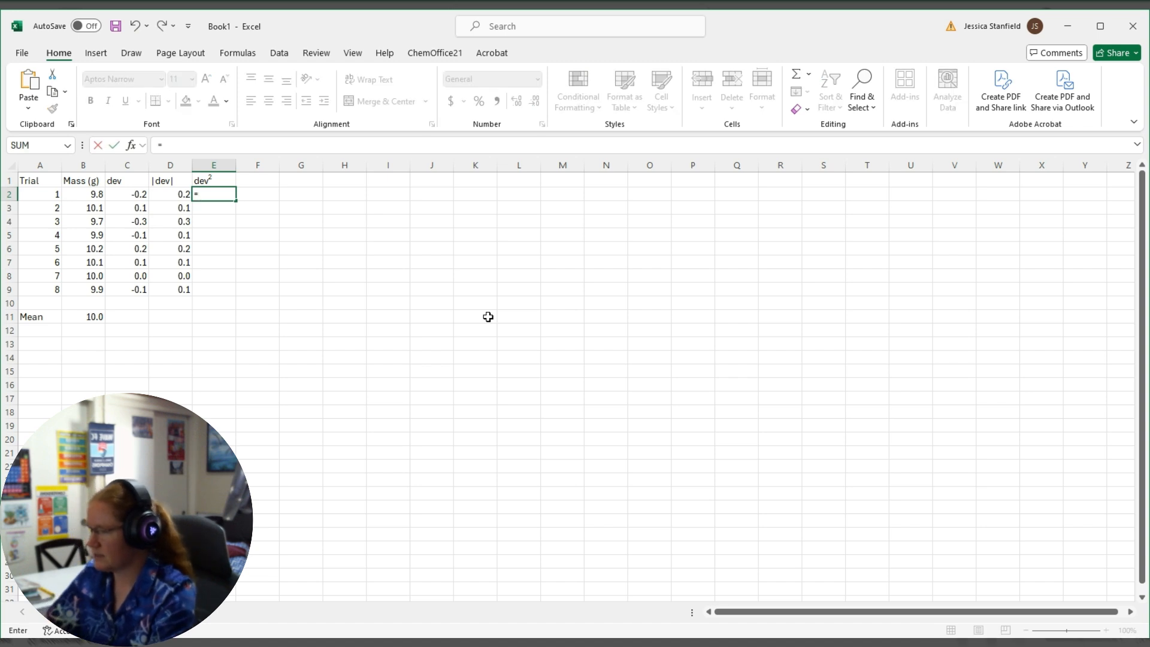
type("(d")
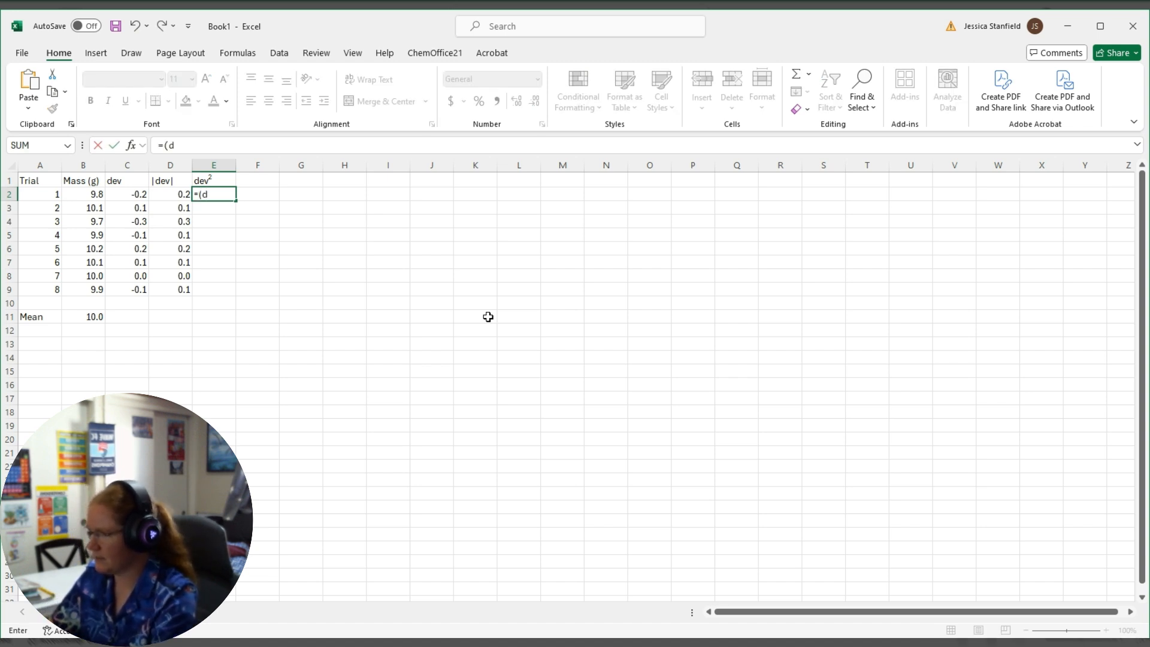
type("2)")
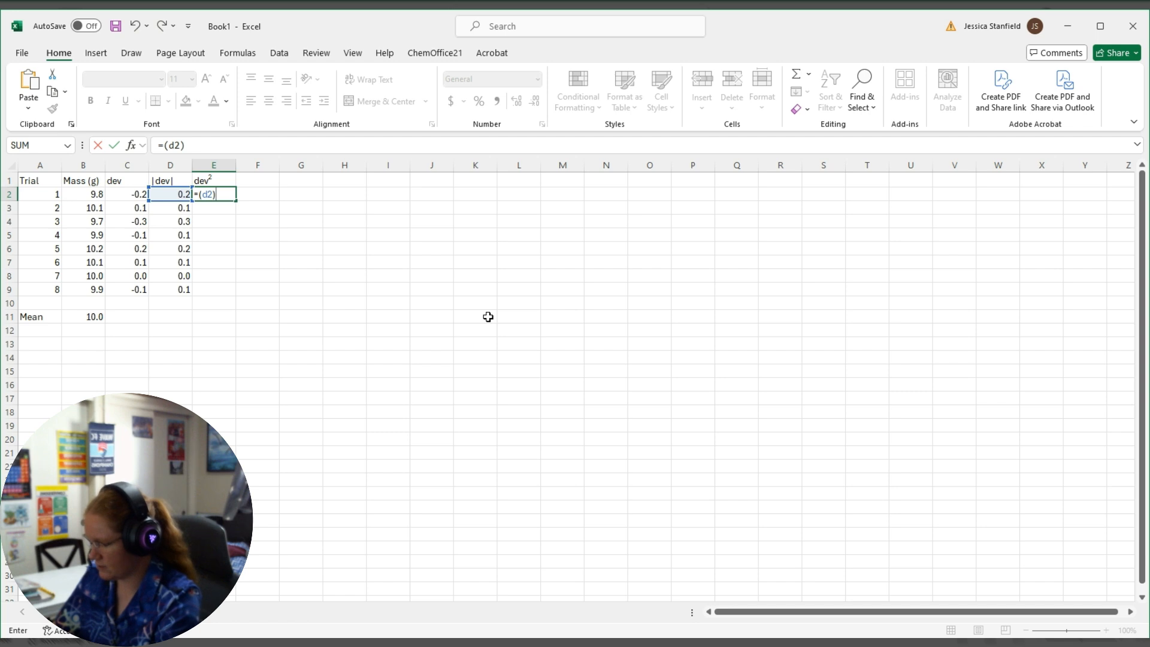
type("^2")
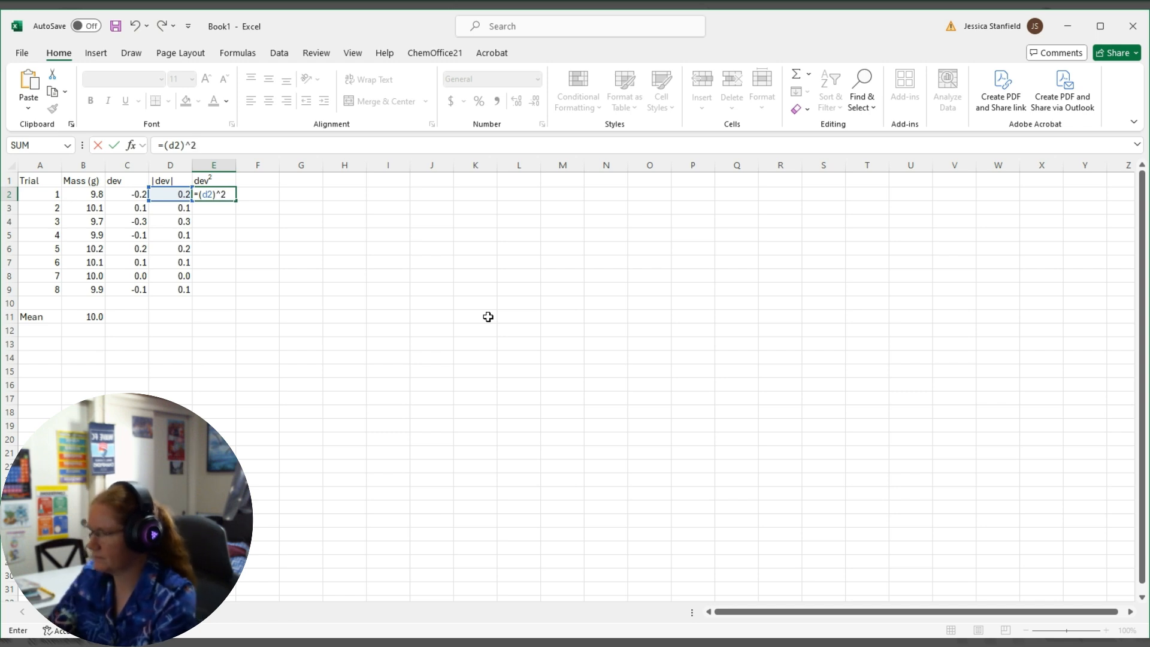
key("Return")
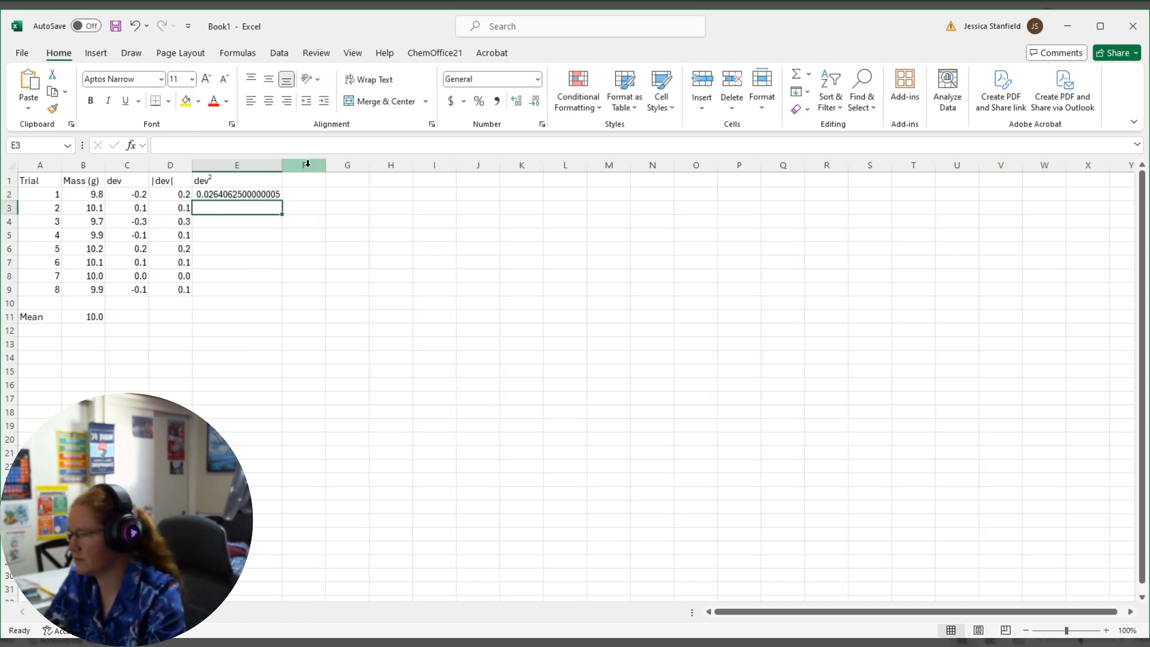
left_click(239, 194)
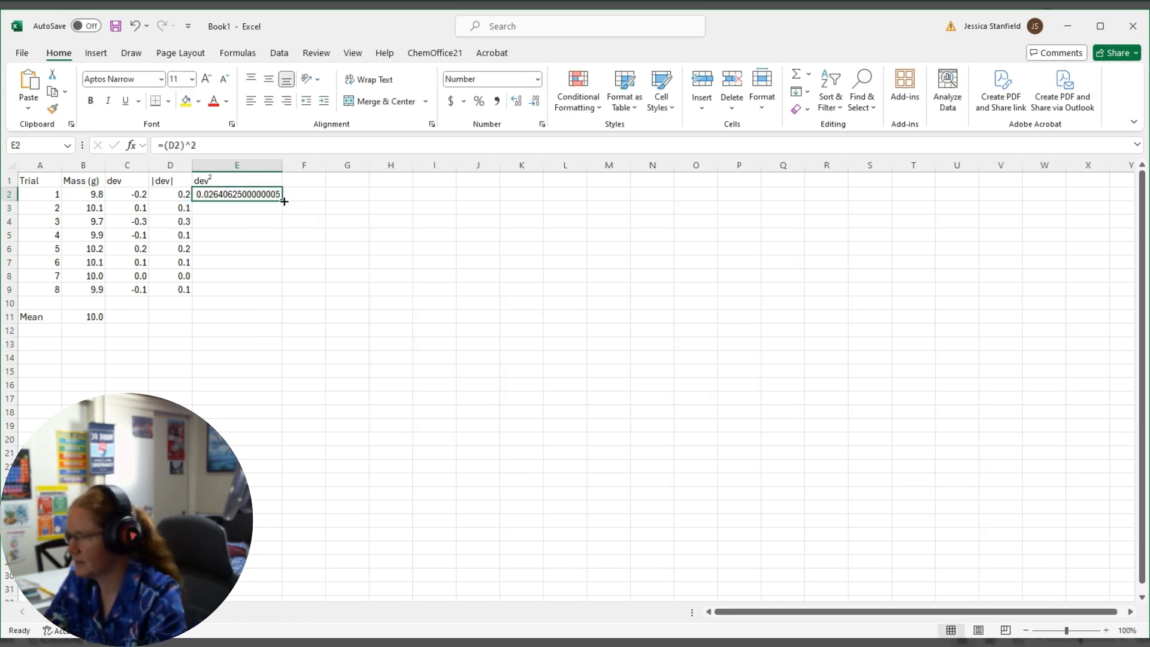
left_click_drag(284, 202, 285, 295)
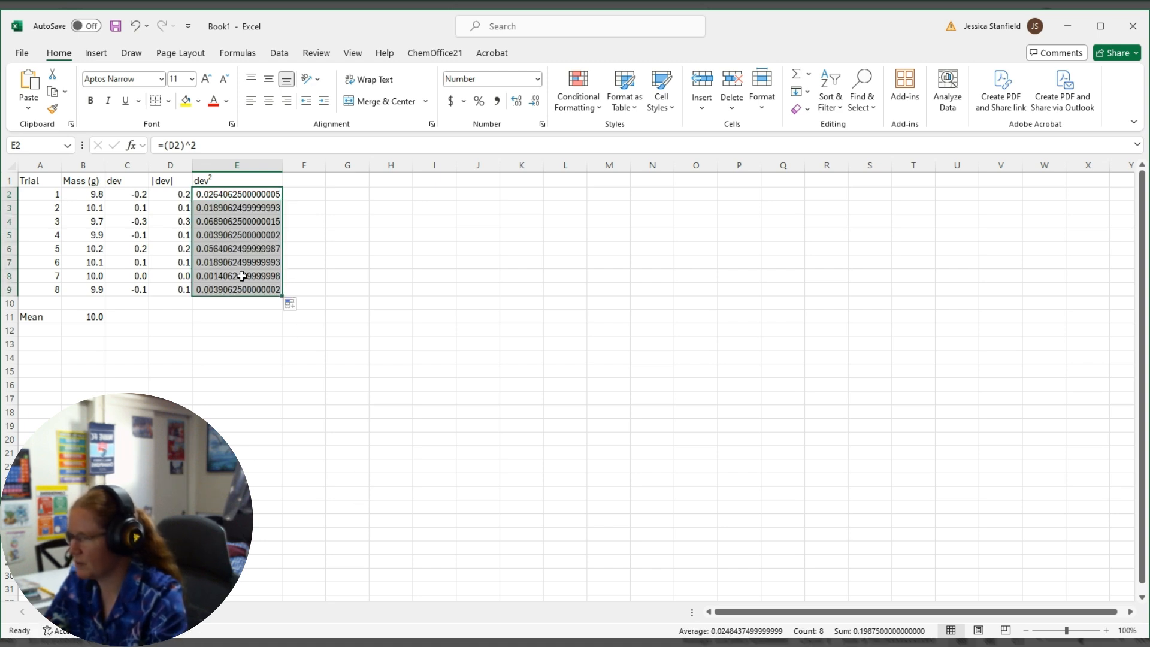
Format the squared deviations in E2:E9 to show three decimal places and narrow column E to suit the shorter values.
left_click(244, 249)
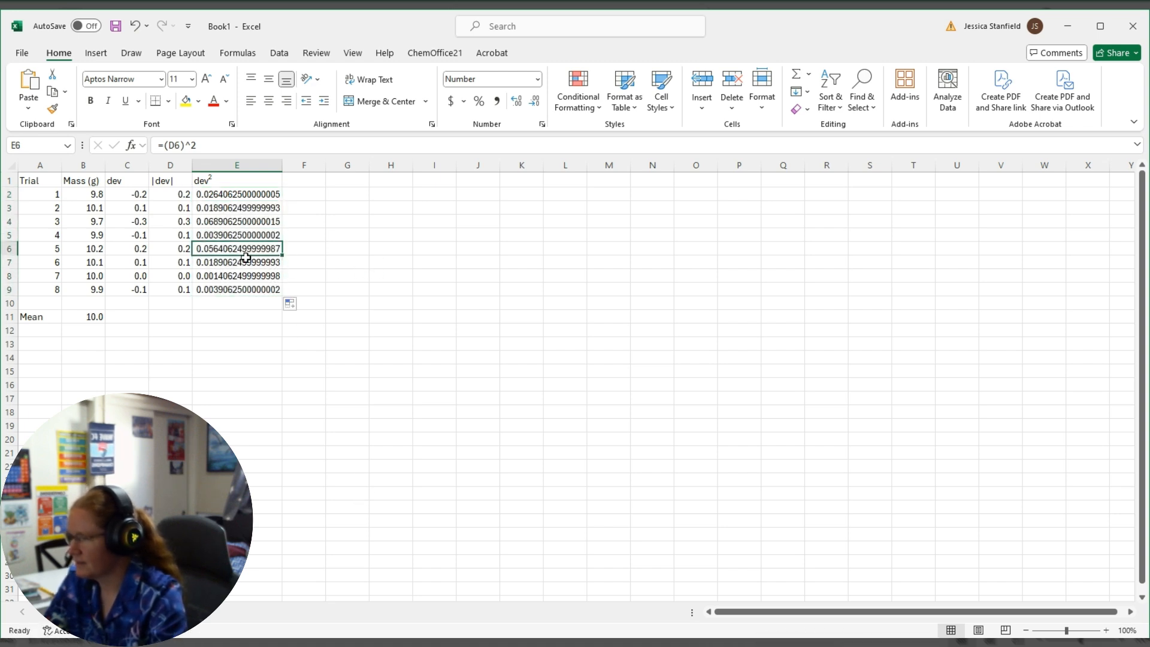
key("Down")
key("Down")
left_click_drag(230, 193, 239, 290)
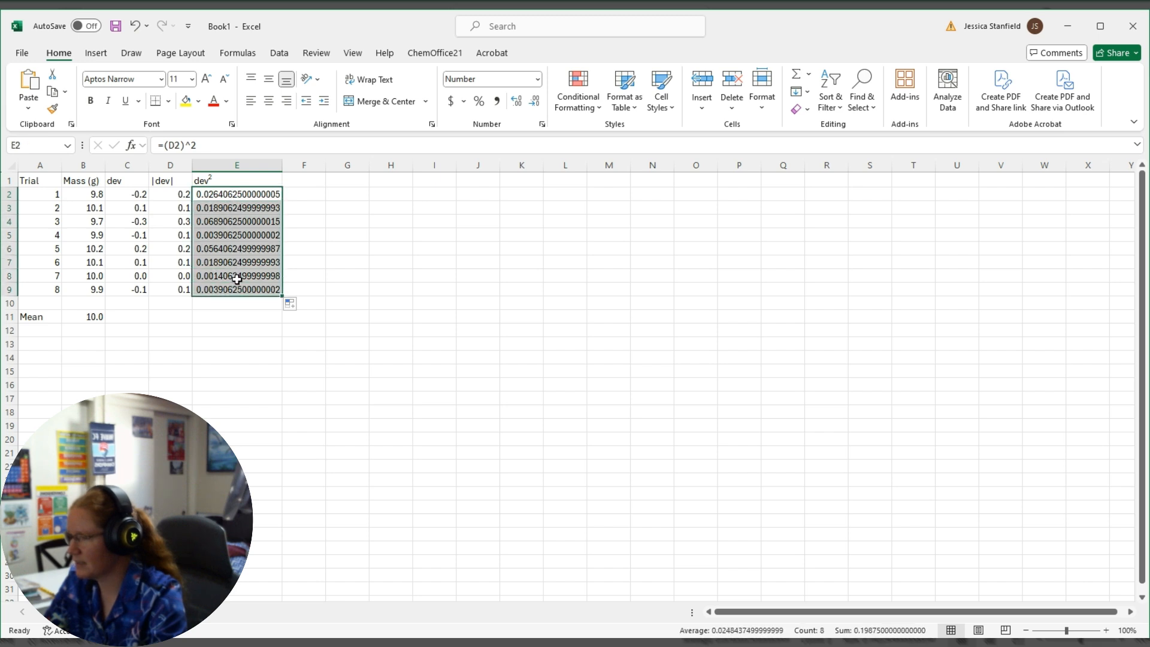
right_click(240, 247)
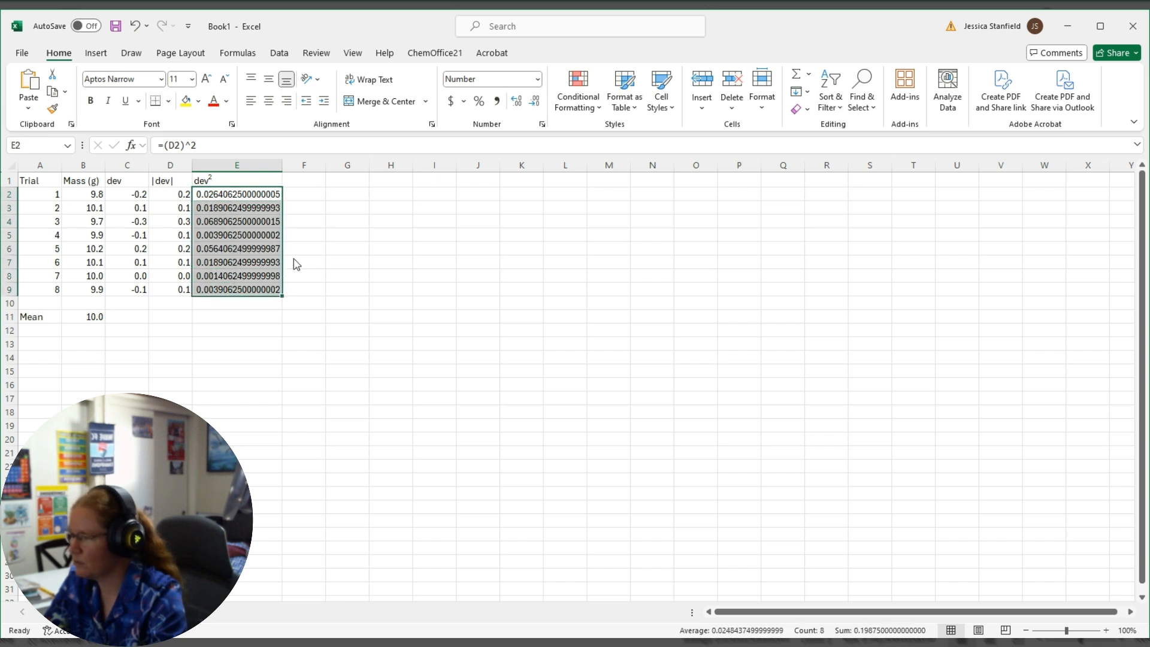
left_click(289, 567)
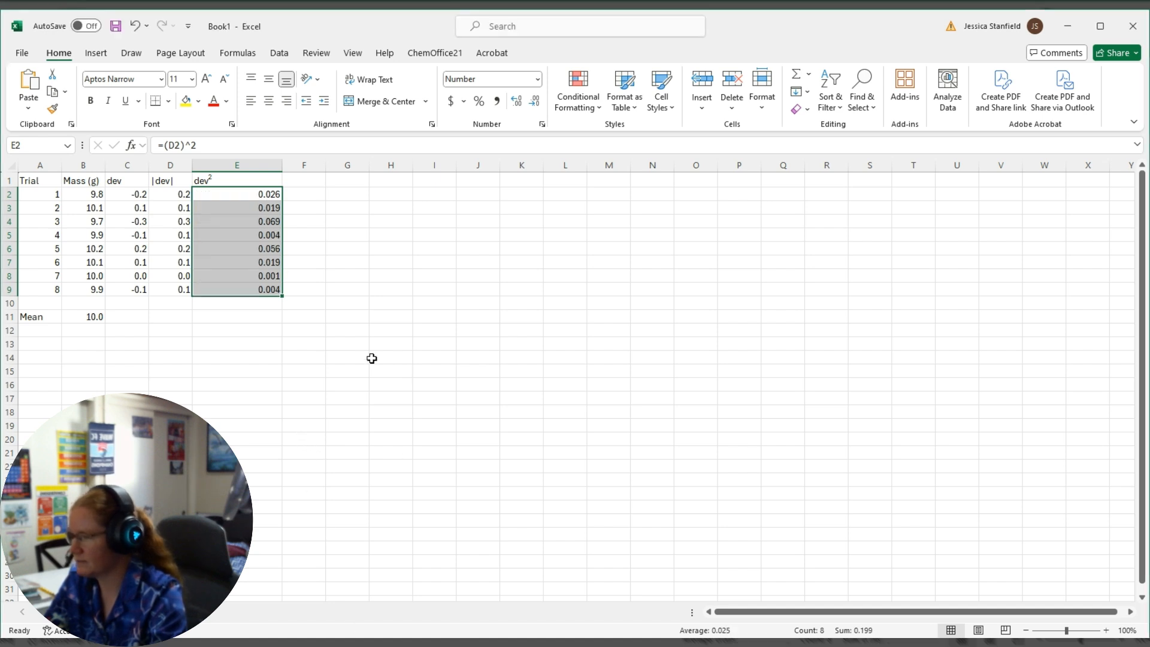
left_click(300, 358)
left_click_drag(282, 168, 228, 165)
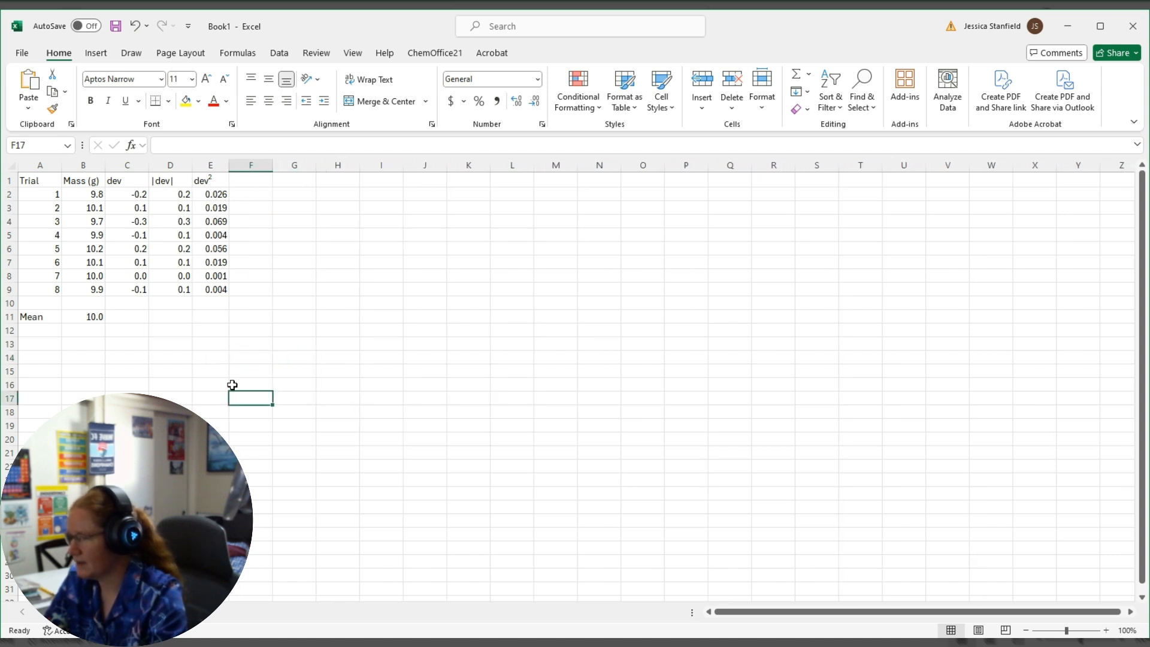
Total the squared deviations in E11 with the formula =sum(e2:e9).
left_click(174, 316)
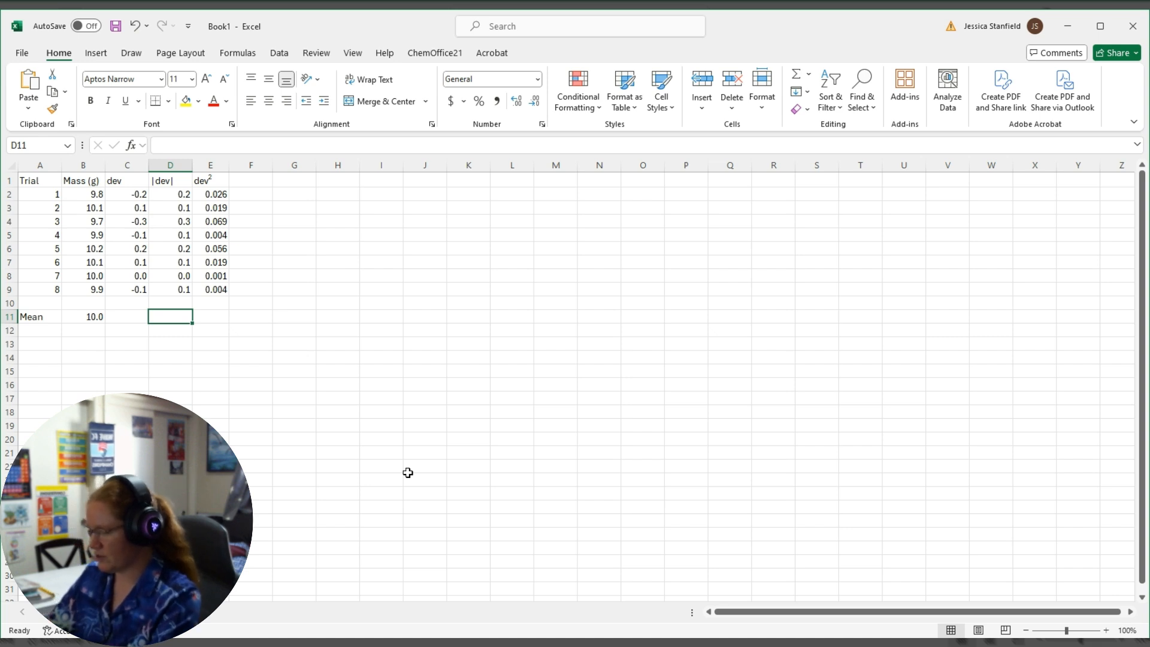
type("=")
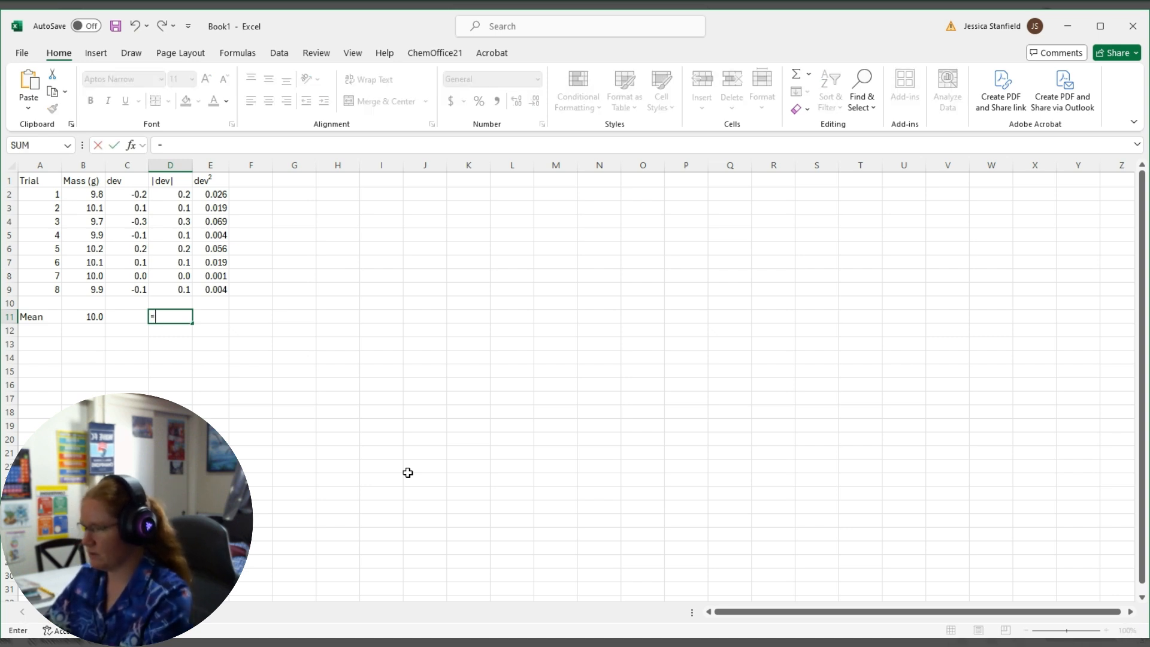
key("Escape")
key("Right")
type("=su")
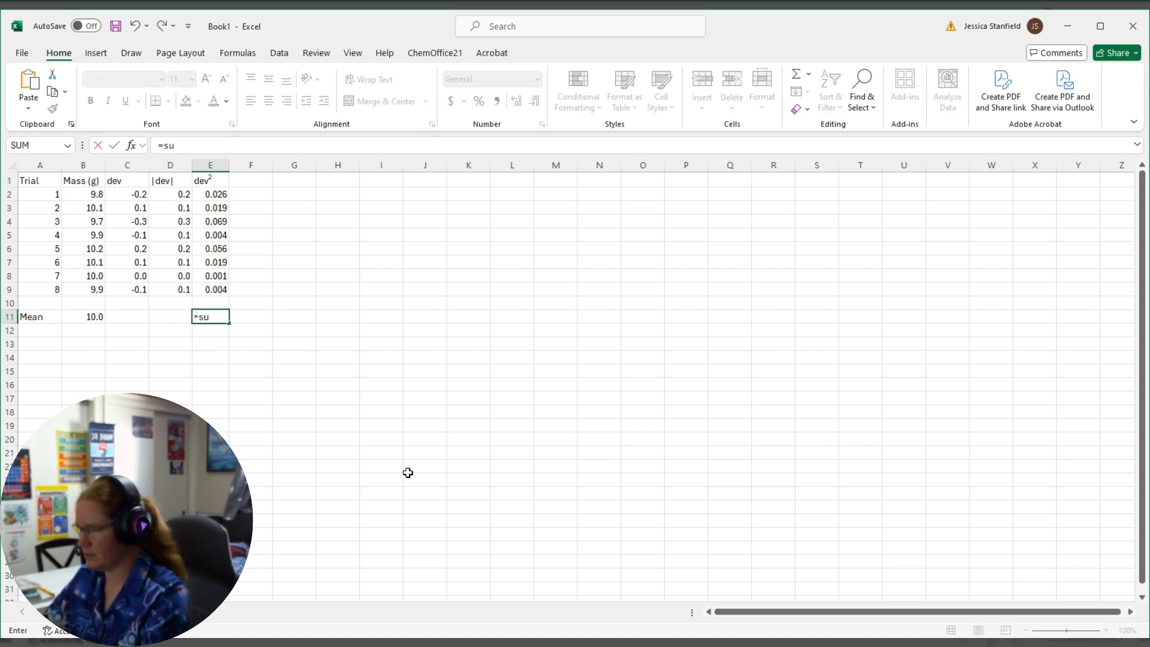
type("m(")
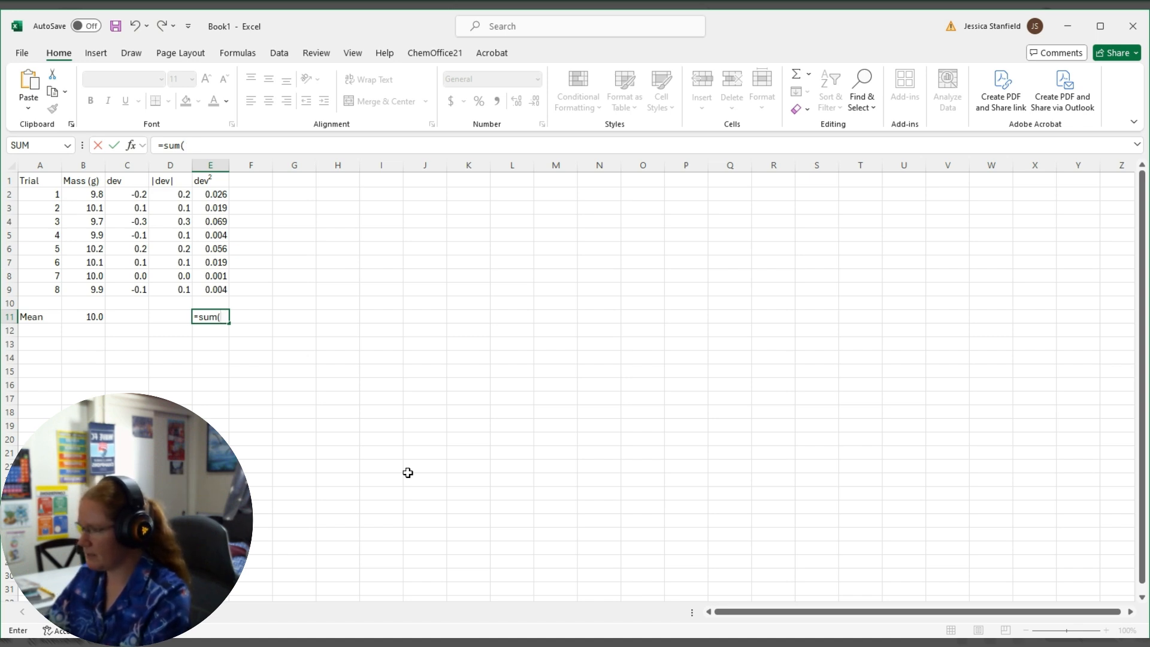
type("*e2")
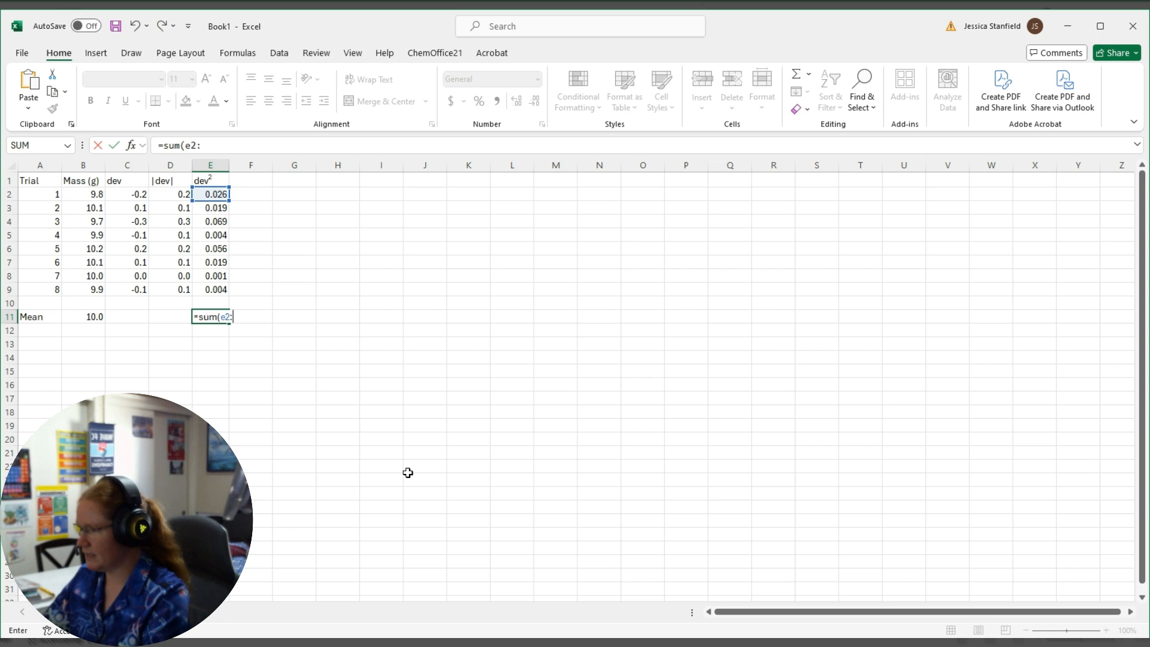
type(":e9")
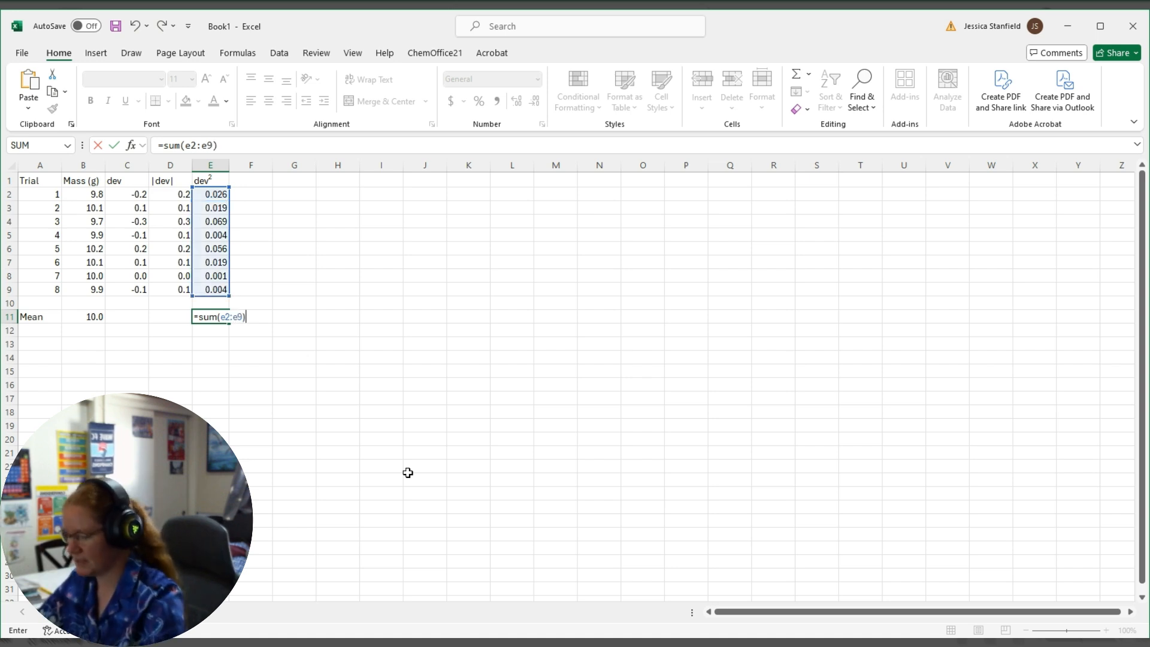
type(")")
key("Return")
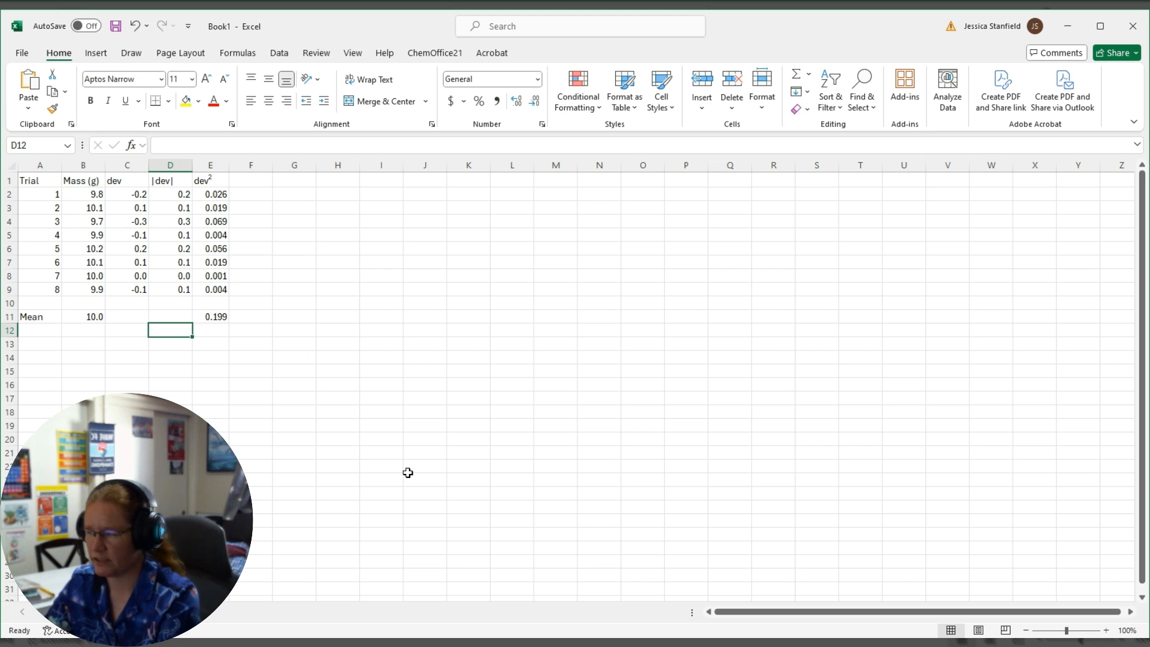
left_click(214, 318)
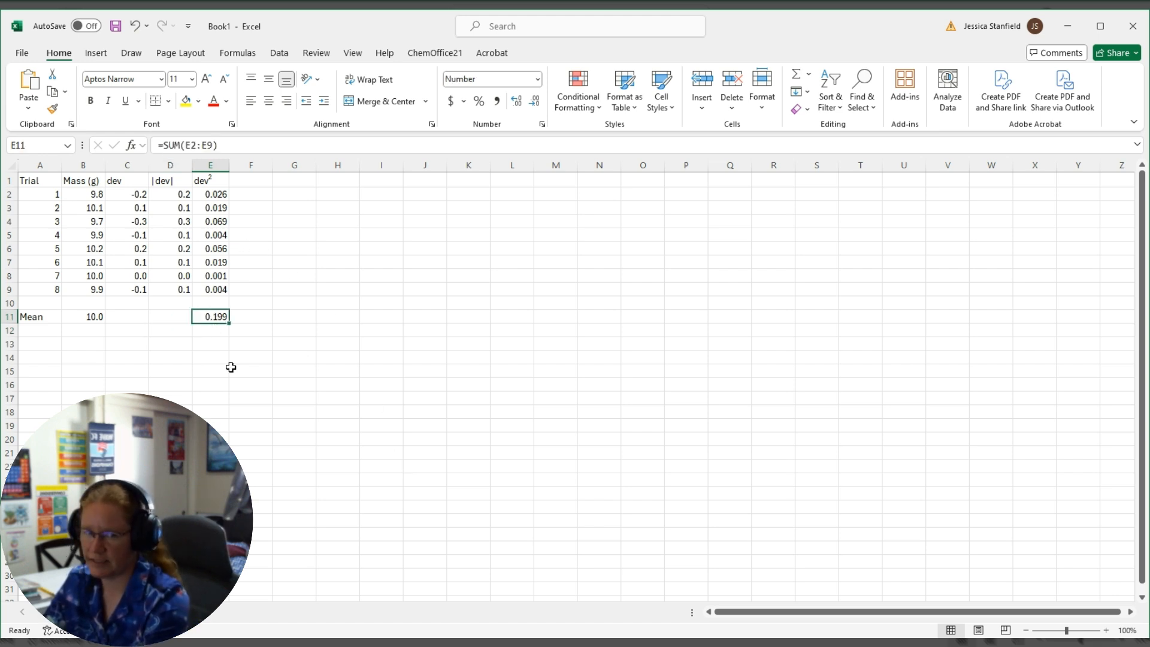
Label the total by entering "sum dev2" in D11 with the 2 formatted as superscript.
left_click(178, 316)
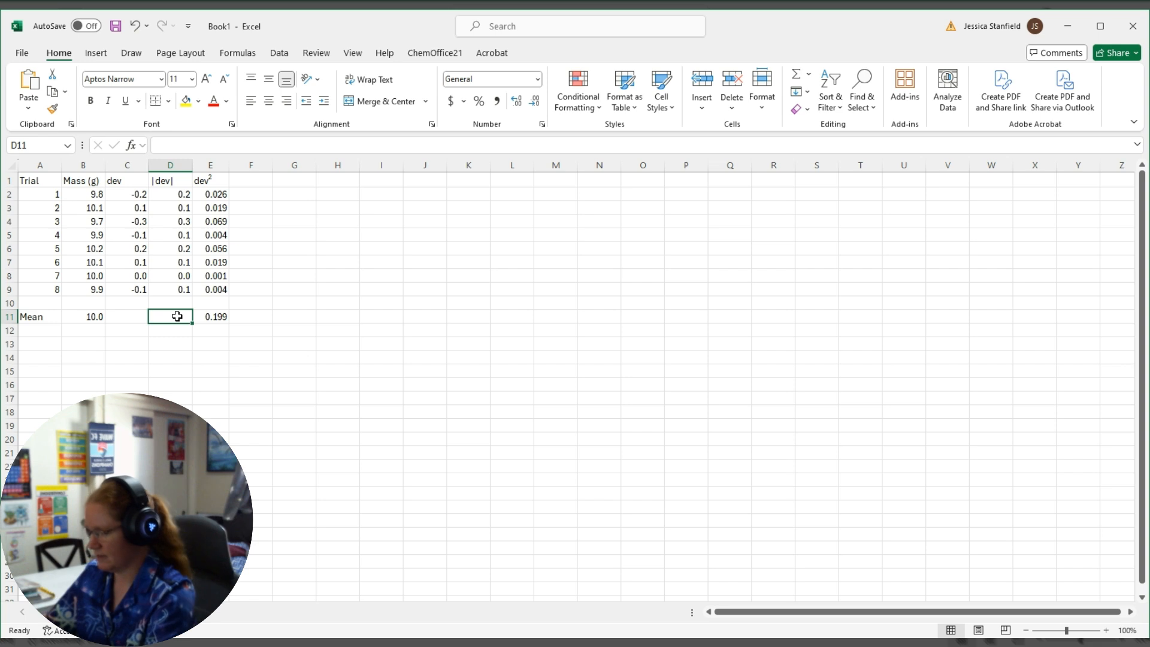
type("d")
key("BackSpace")
type("sum dev")
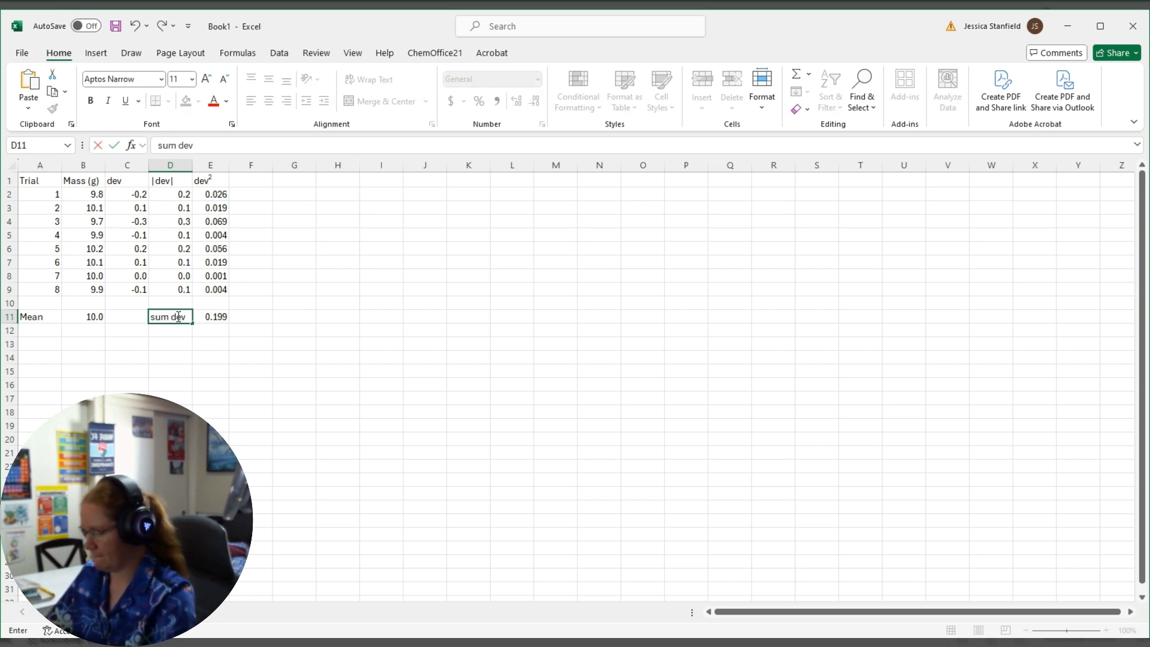
type("2")
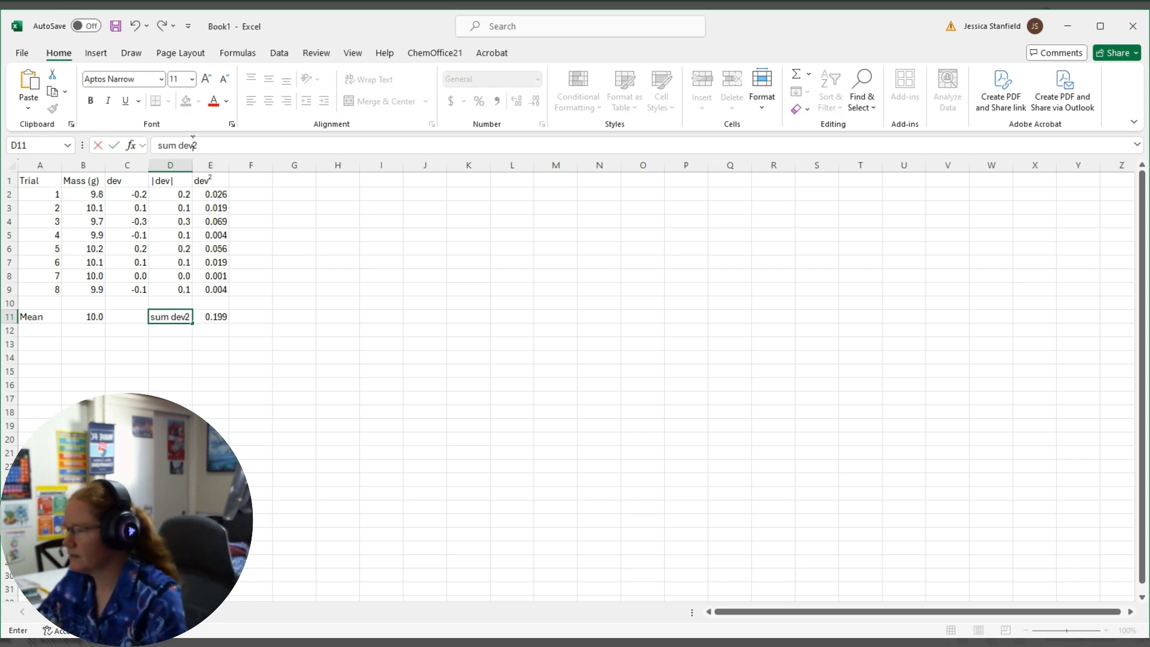
left_click_drag(193, 145, 198, 145)
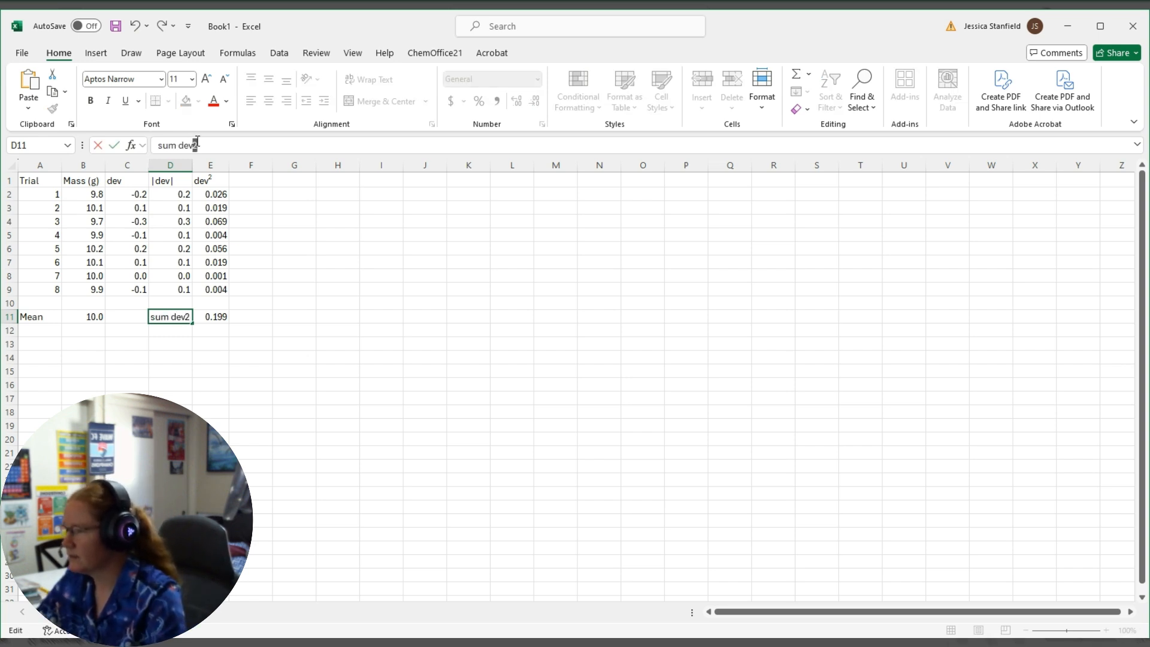
left_click(243, 253)
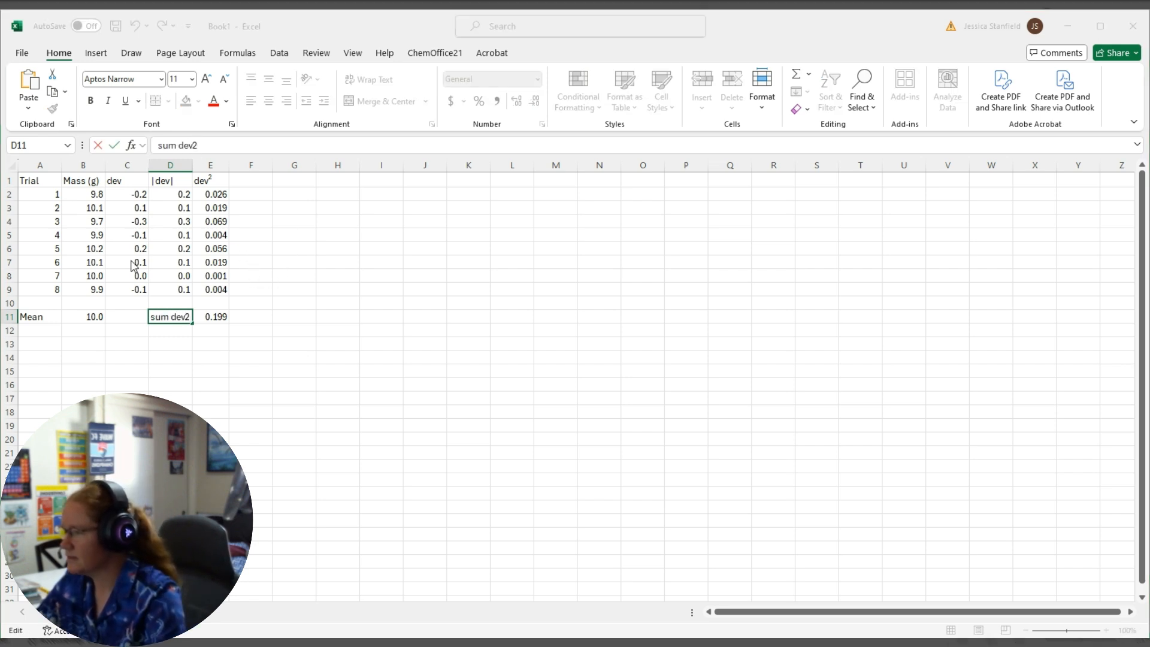
left_click(350, 396)
left_click_drag(314, 354, 327, 359)
Calculate the standard deviation of the masses in A14 with the formula =stdev(b2:b9).
left_click(45, 356)
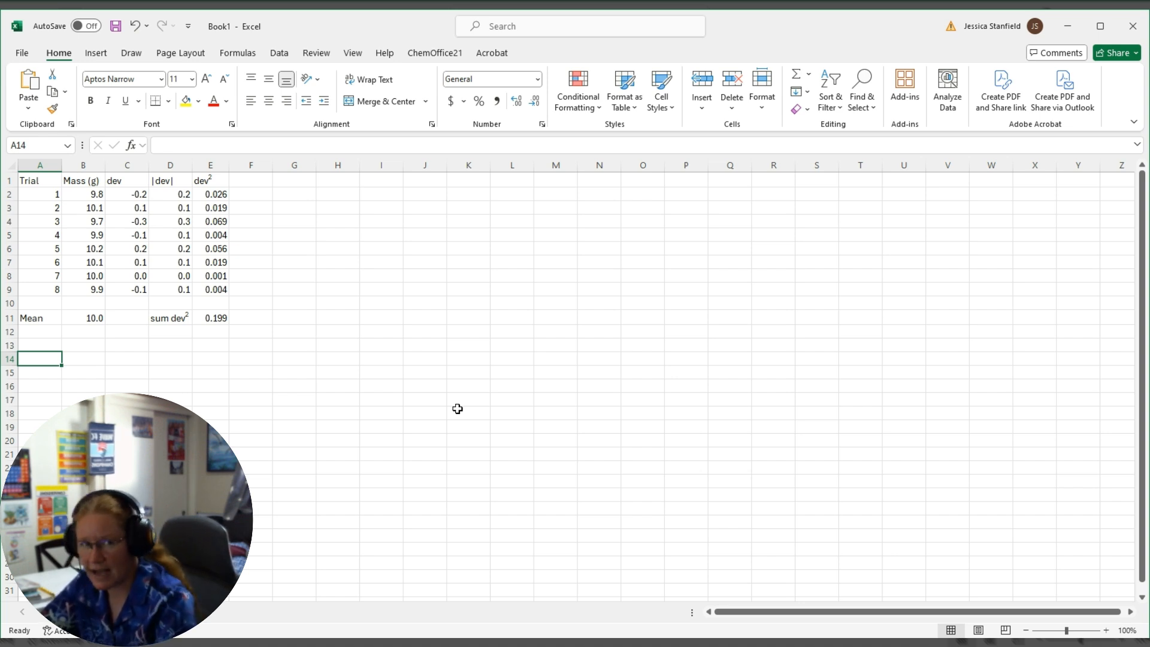
type("=")
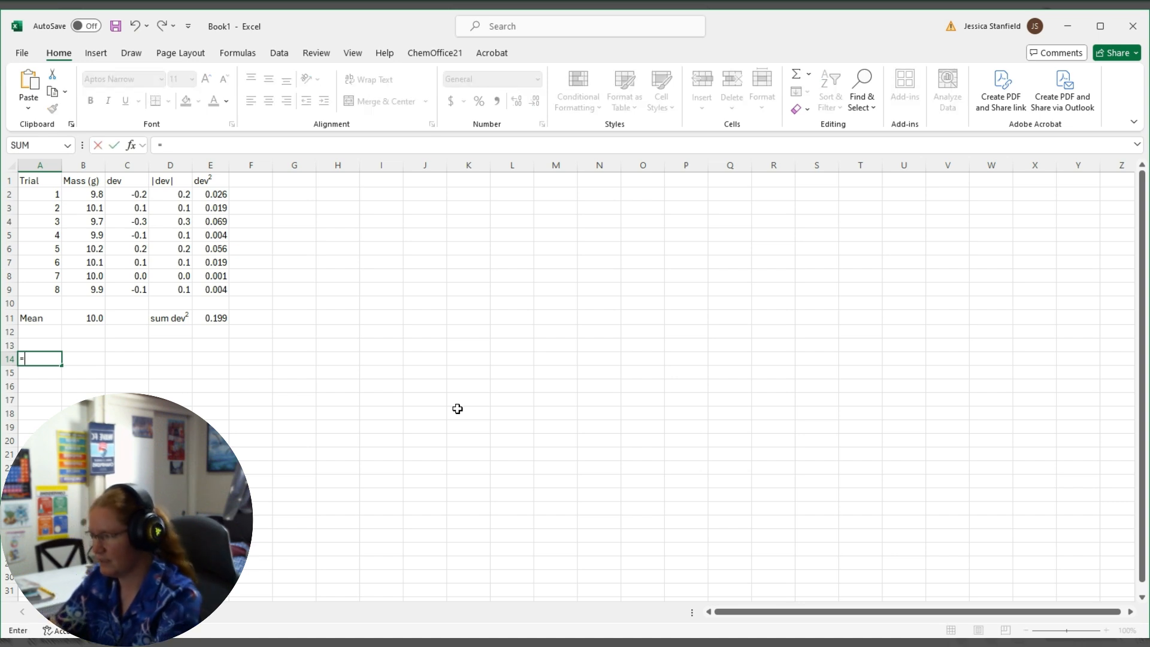
type("sd")
type("de")
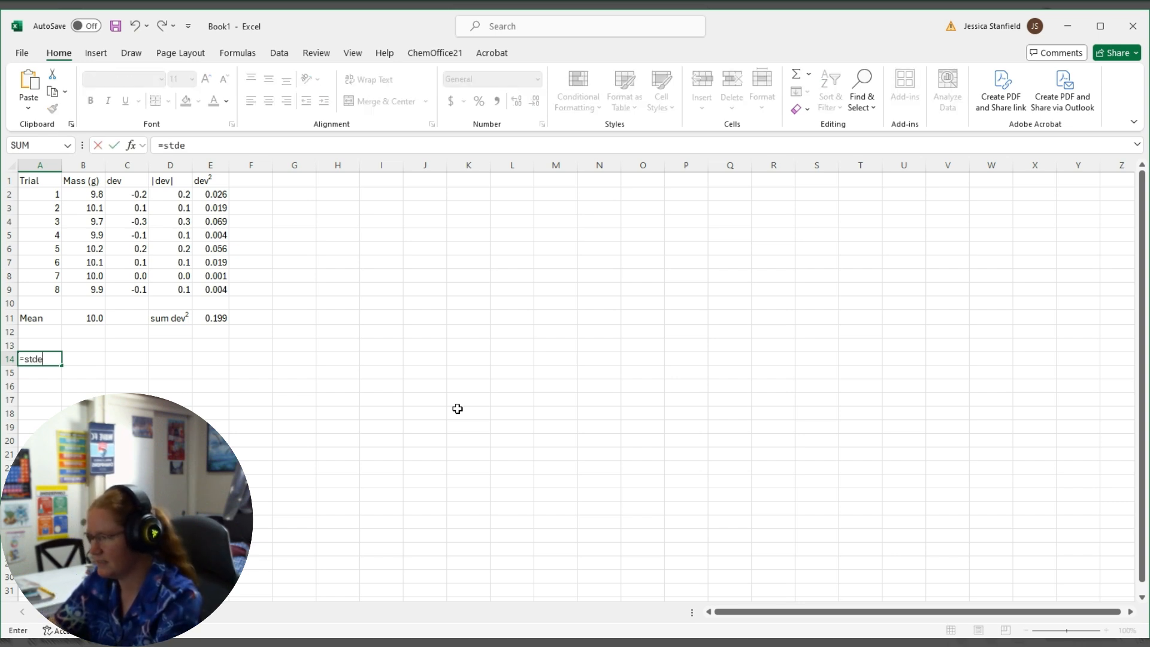
type("v(")
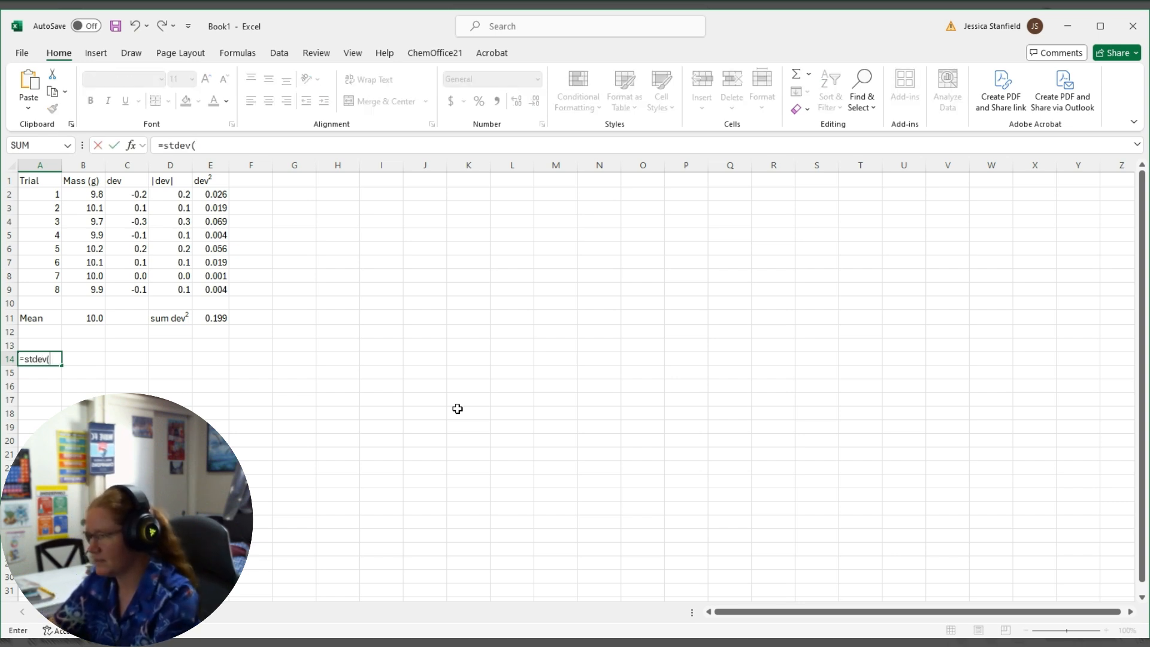
type("b2:")
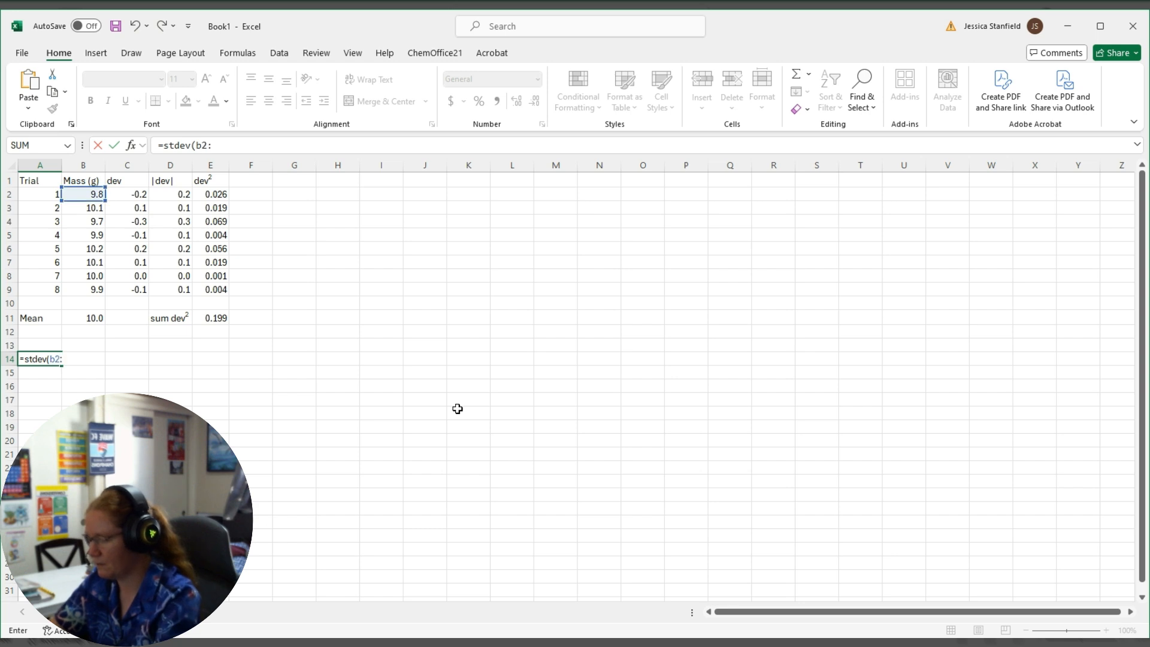
type("b9")
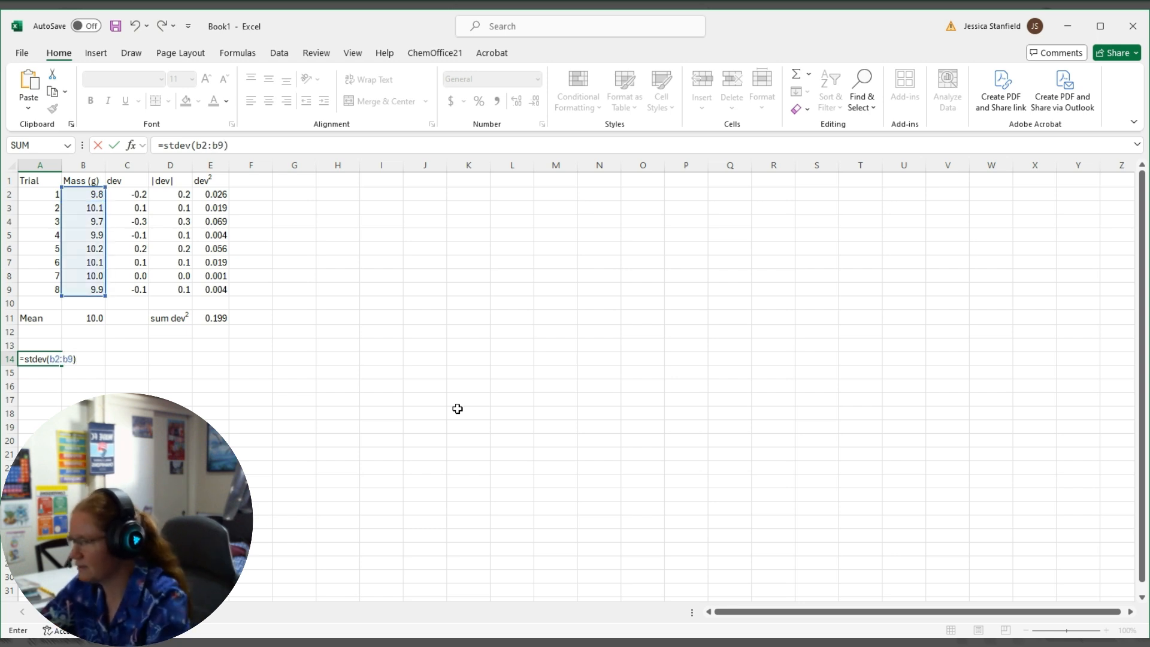
key("Return")
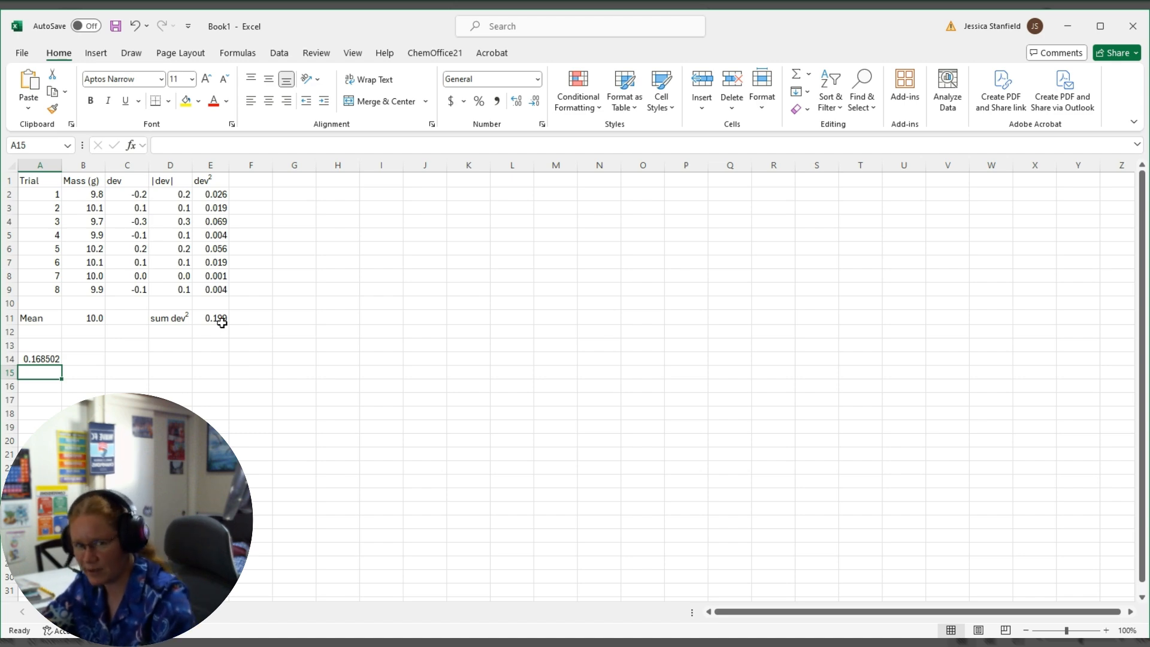
left_click(33, 359)
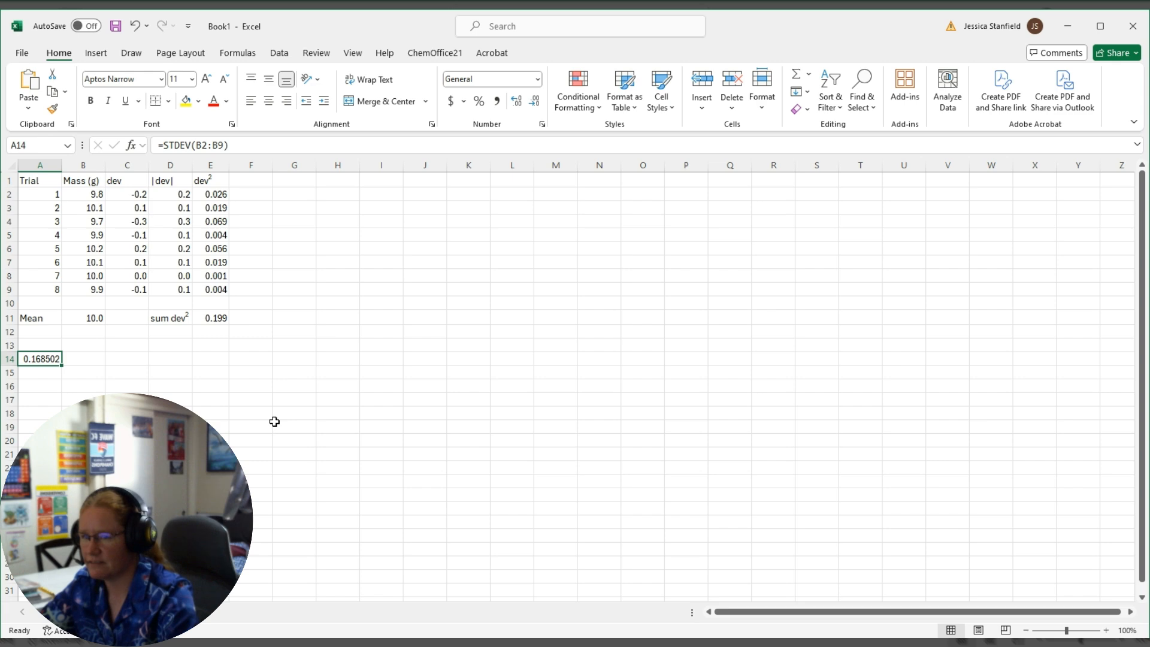
Apply all borders to the data table in A1:E9.
left_click_drag(35, 180, 220, 288)
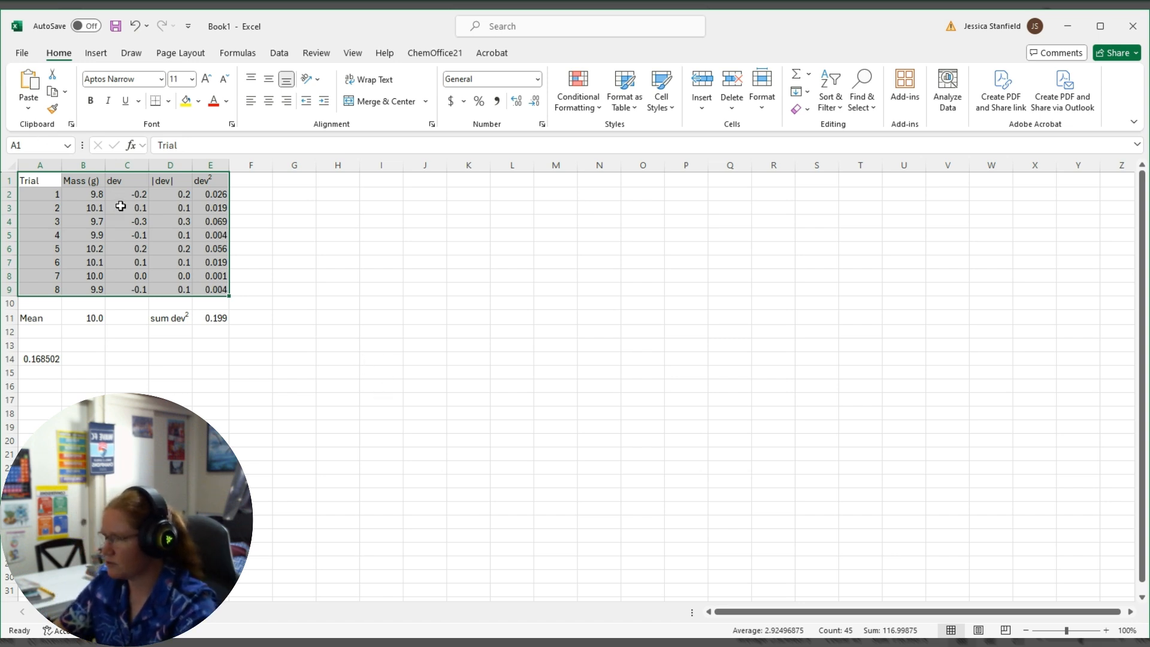
left_click(168, 101)
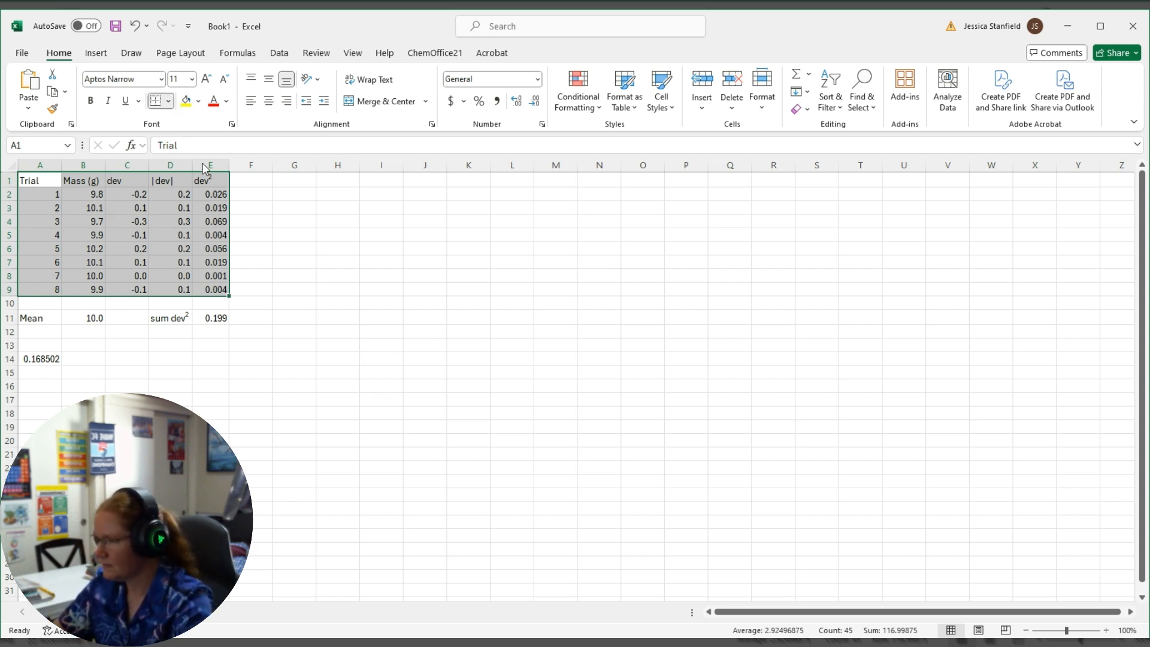
left_click(191, 239)
left_click(294, 359)
Add a thick bottom border beneath the header cells A1:E1.
left_click(44, 176)
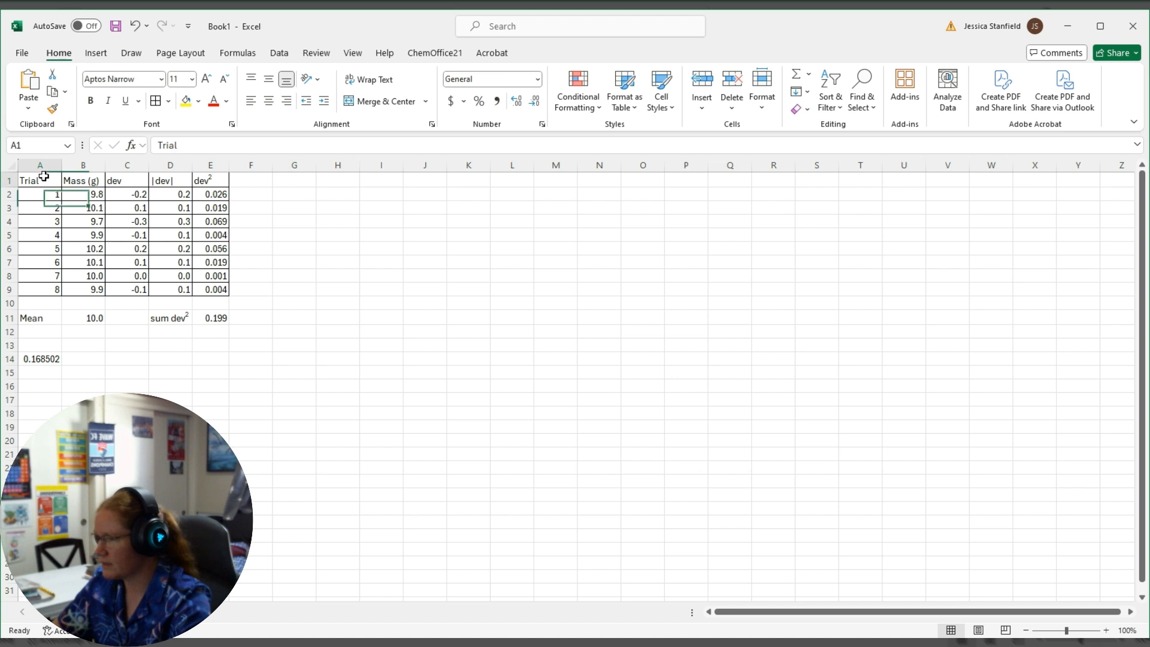
left_click_drag(44, 176, 203, 177)
left_click(168, 101)
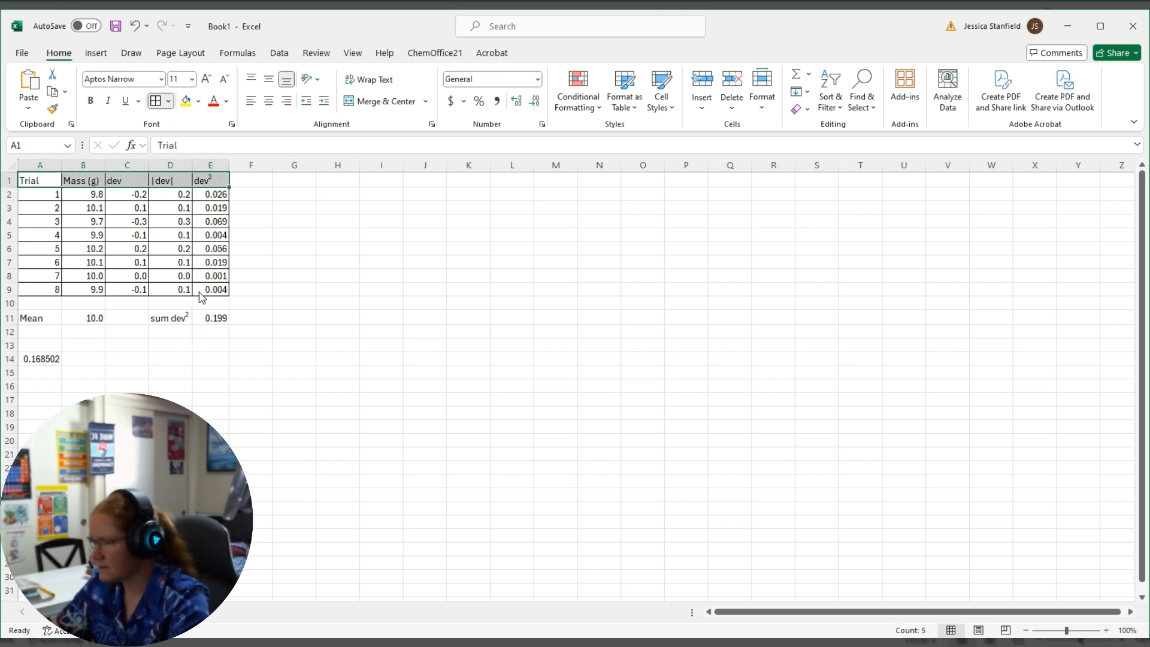
left_click(214, 317)
left_click(338, 304)
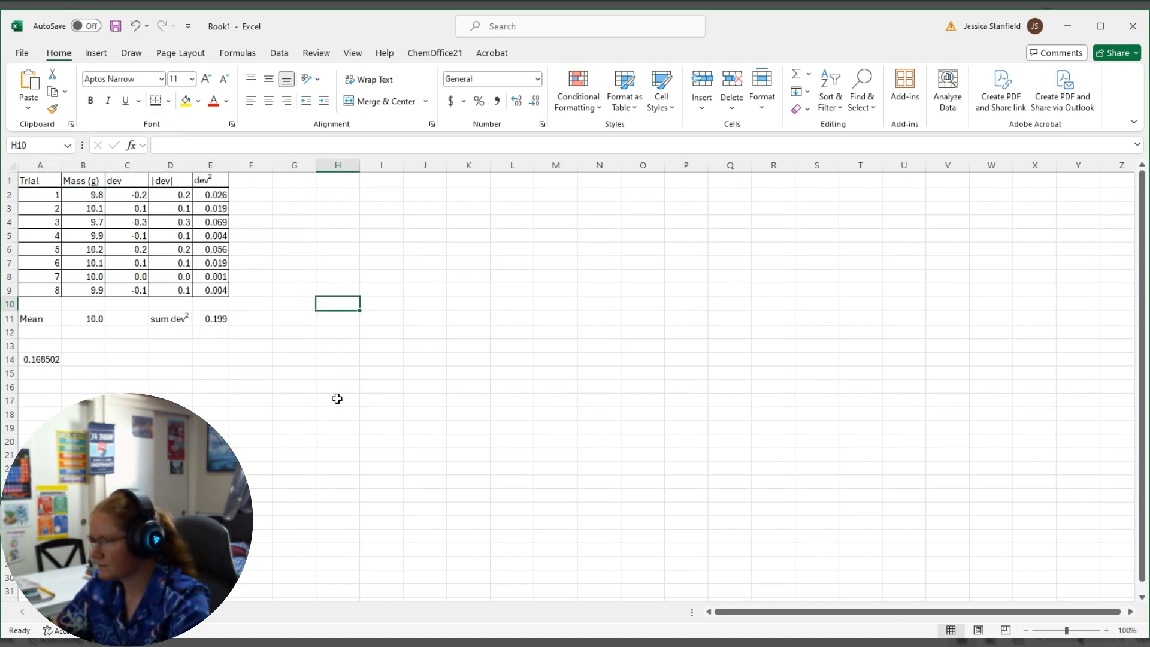
Copy the bordered data table A1:E9 and select F1 as the destination cell.
left_click_drag(48, 175, 217, 291)
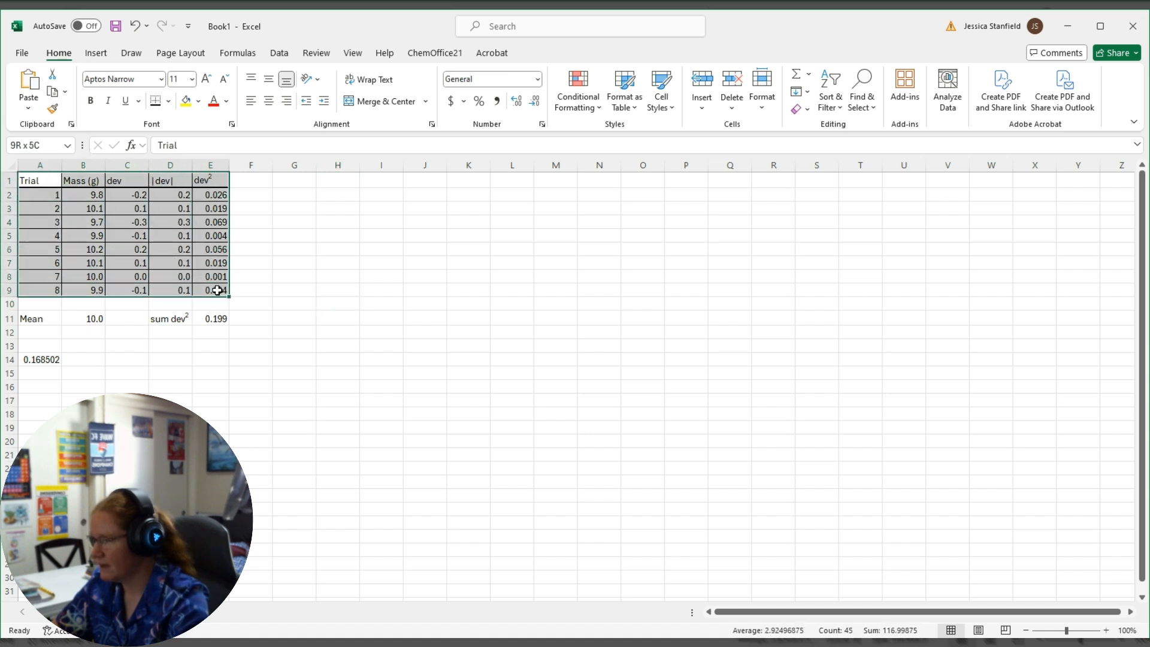
key("ctrl+c")
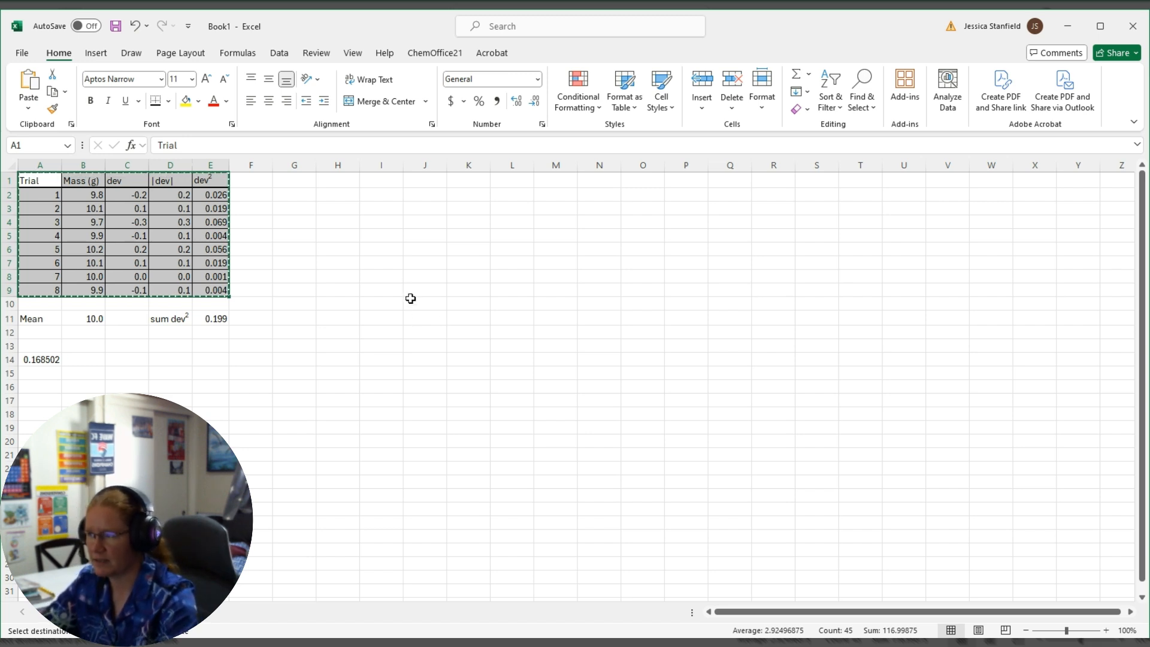
left_click(262, 180)
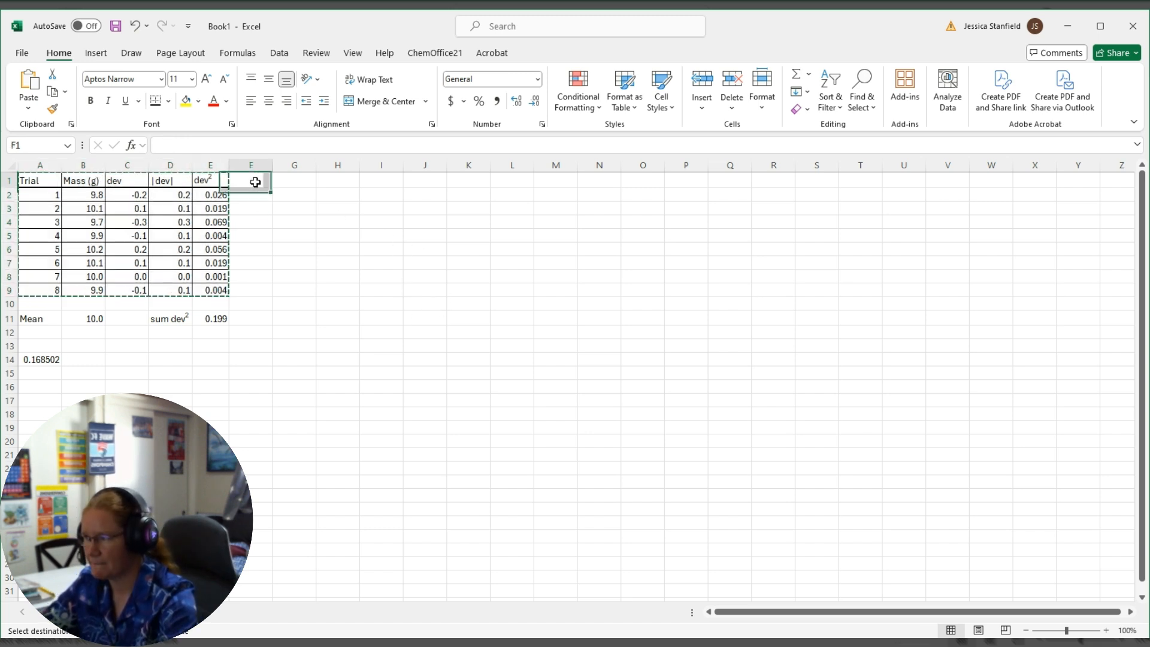